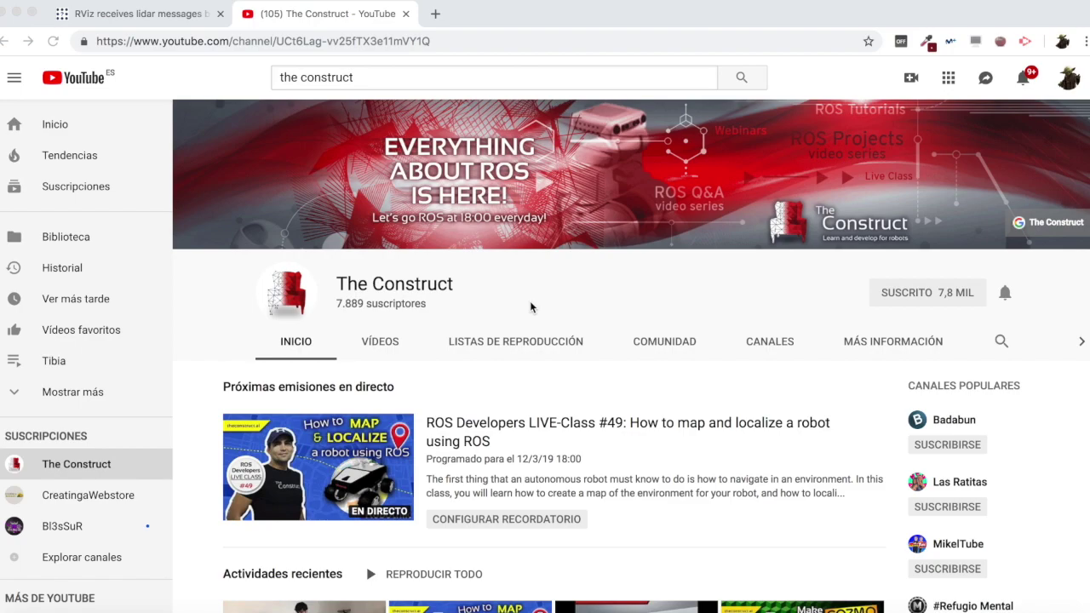
Switch to the ROS Answers question about RViz not displaying lidar messages.
click(151, 16)
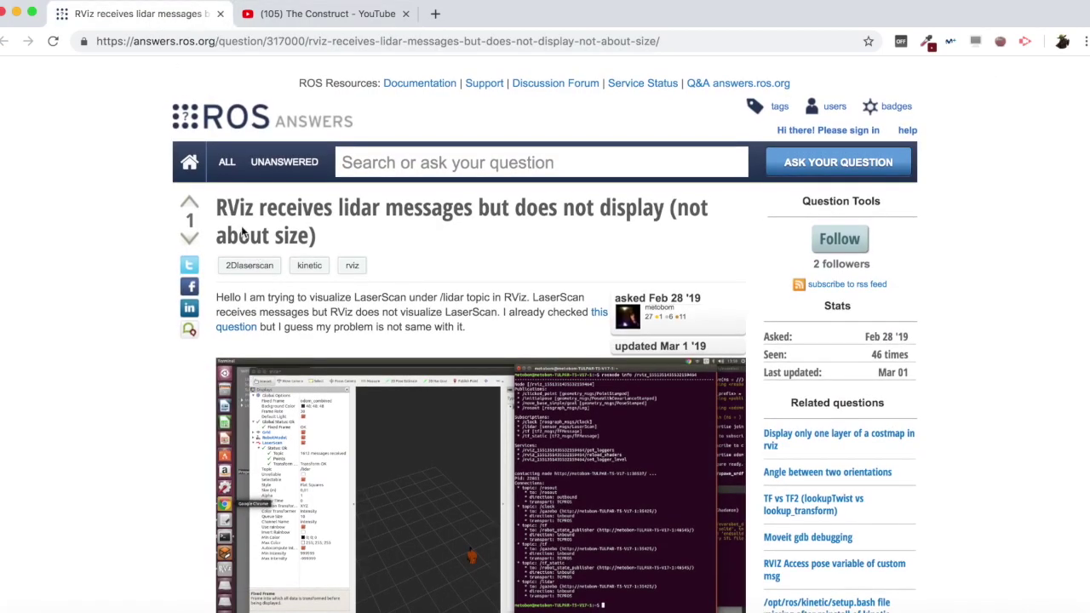
Highlight the lidar question's title while reading it, then clear the highlight.
drag(216, 205, 327, 238)
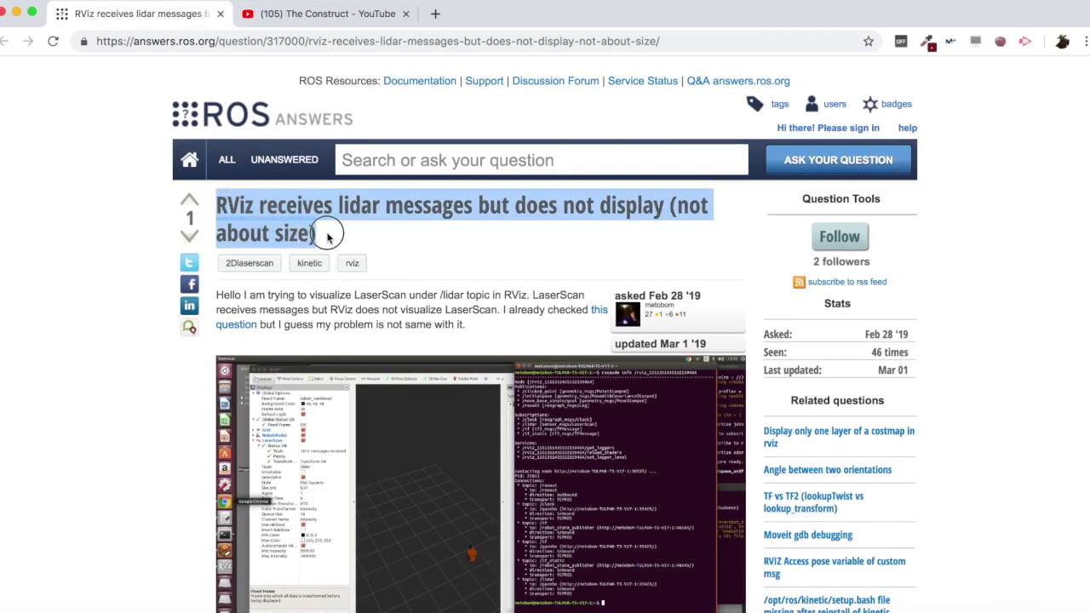
click(328, 238)
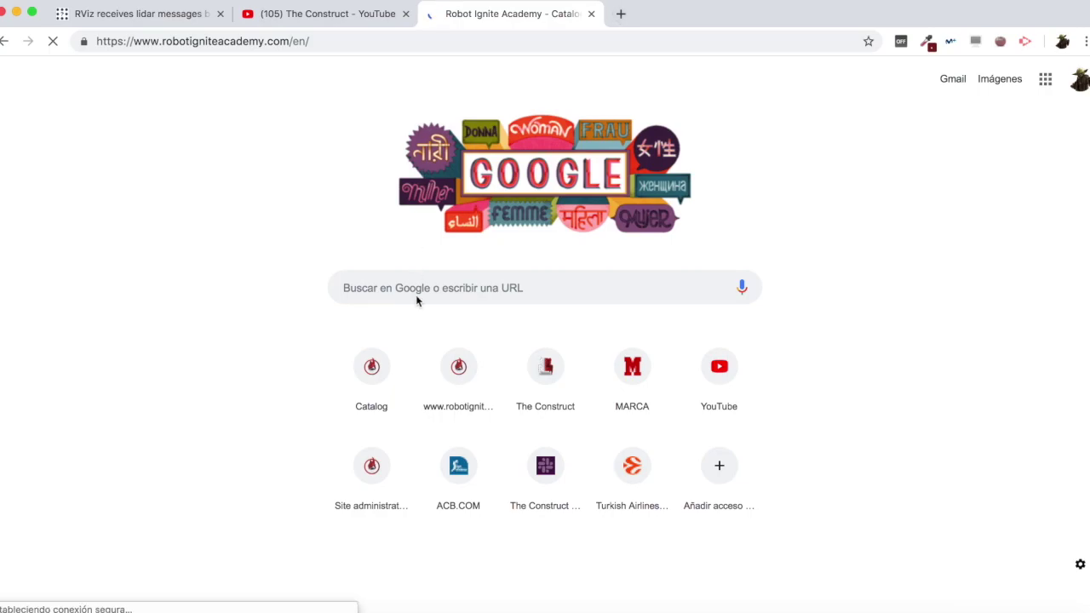
Scroll through the Robot Ignite Academy Paths and Courses catalog, then close that tab.
scroll(469, 310, down, 5)
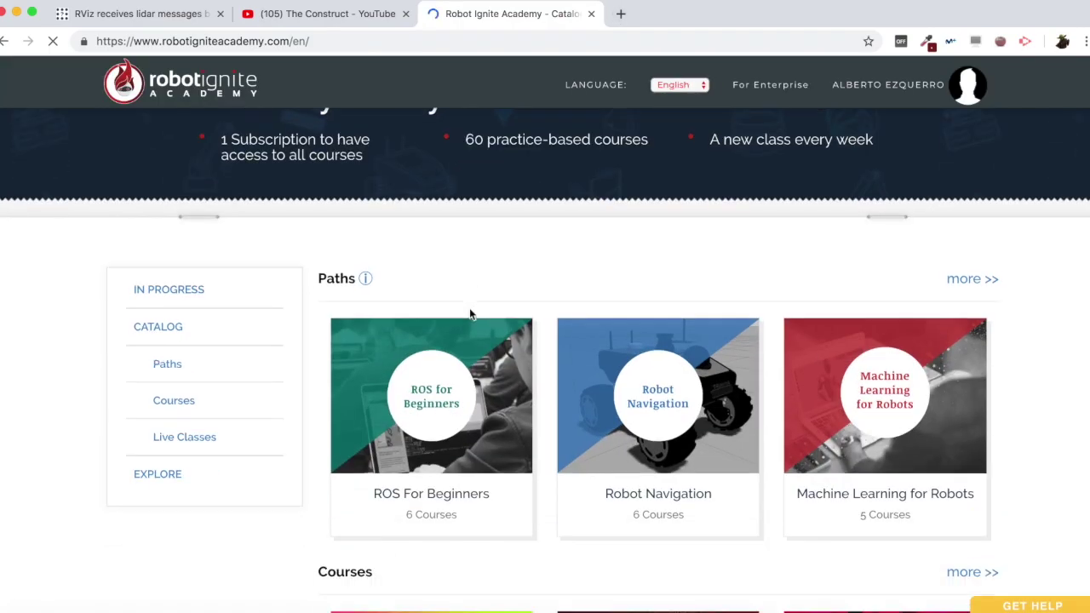
scroll(471, 315, down, 1)
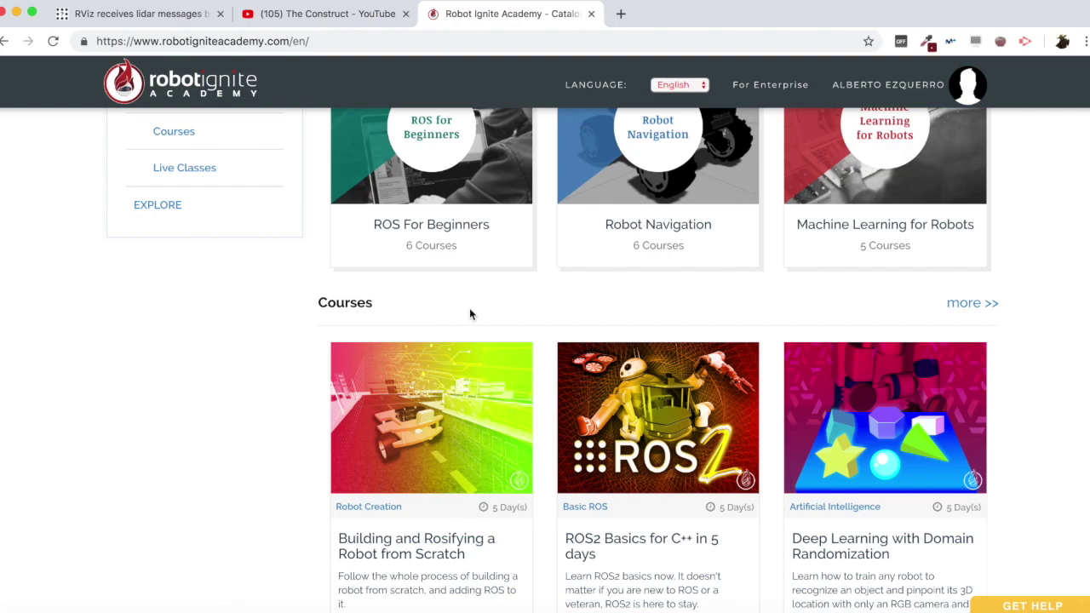
scroll(470, 314, down, 6)
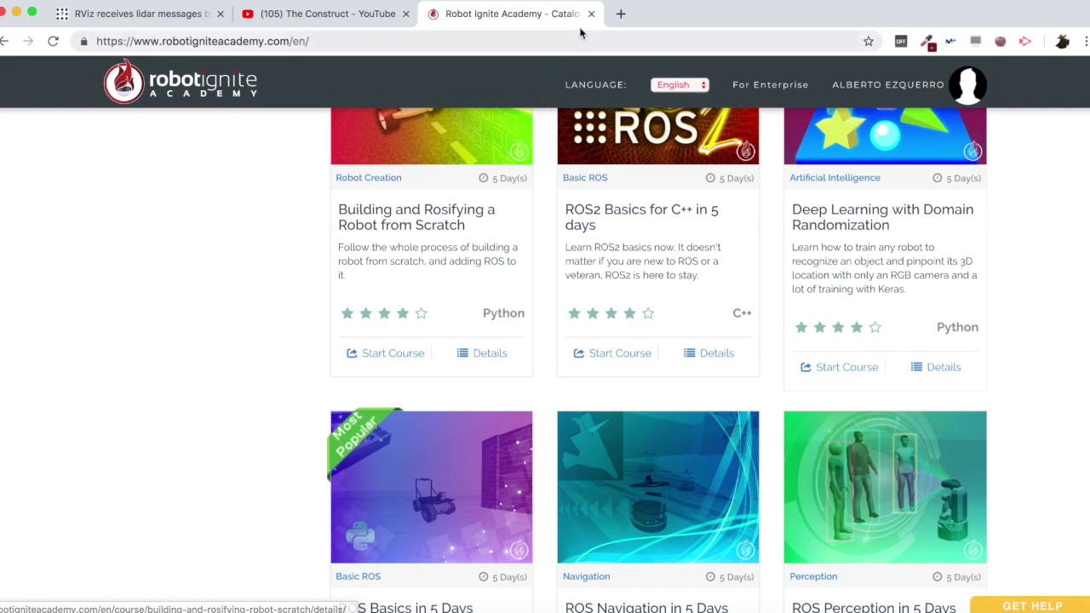
click(592, 13)
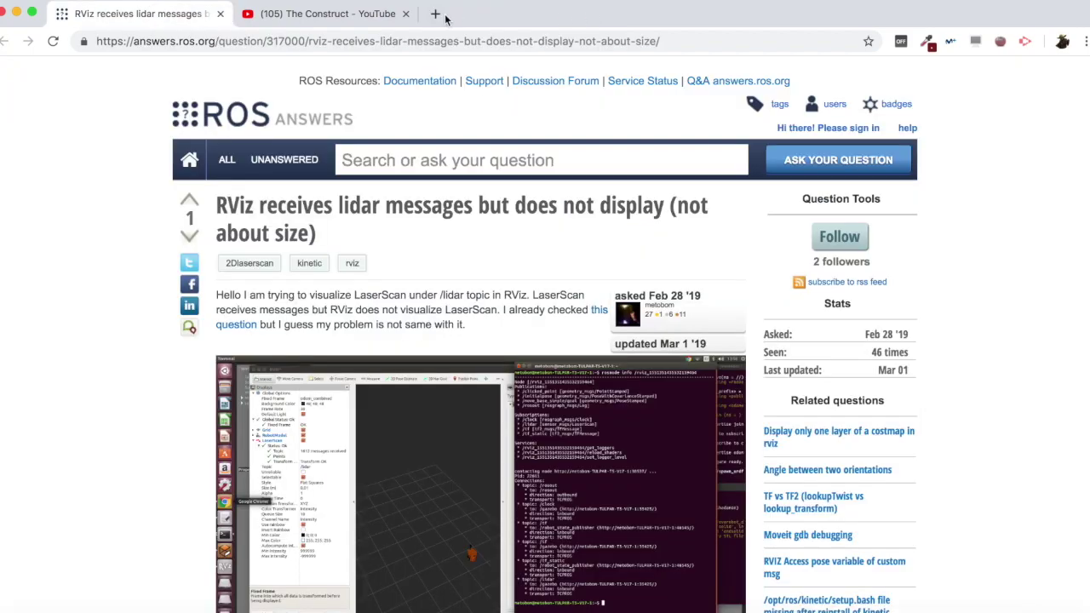
Load ROS Development Studio via 'rds' in the YouTube tab's address bar and start a new ROSject.
click(435, 13)
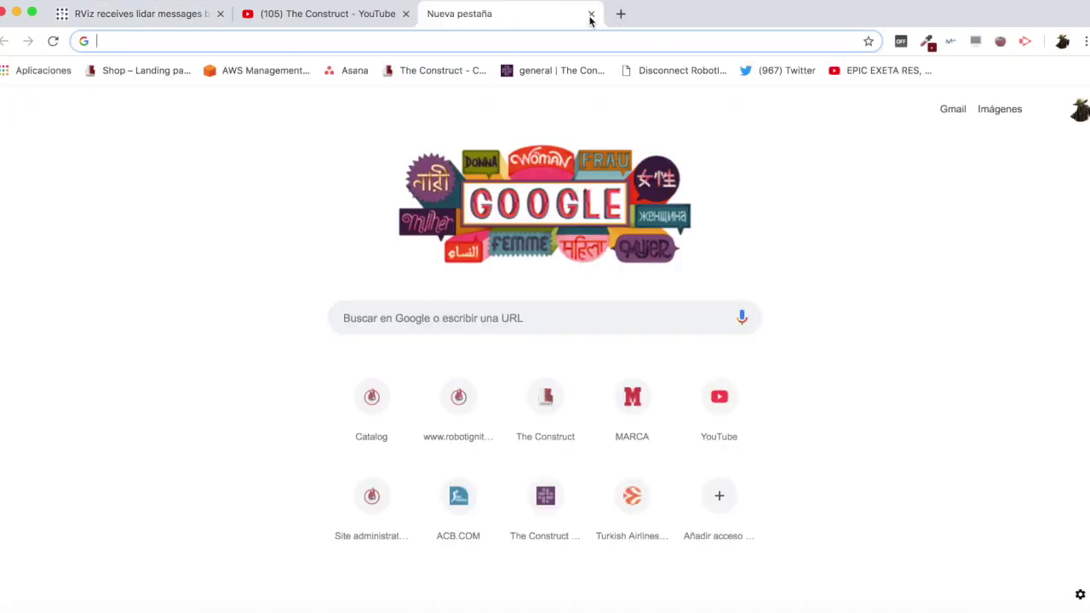
key(super+w)
click(323, 14)
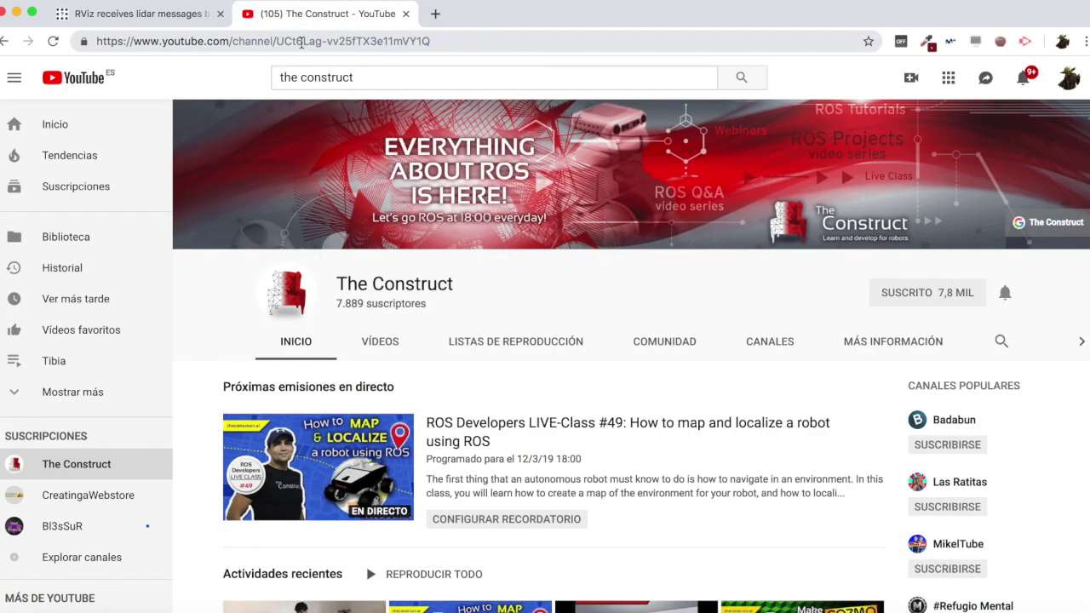
click(300, 41)
text(rds)
key(Return)
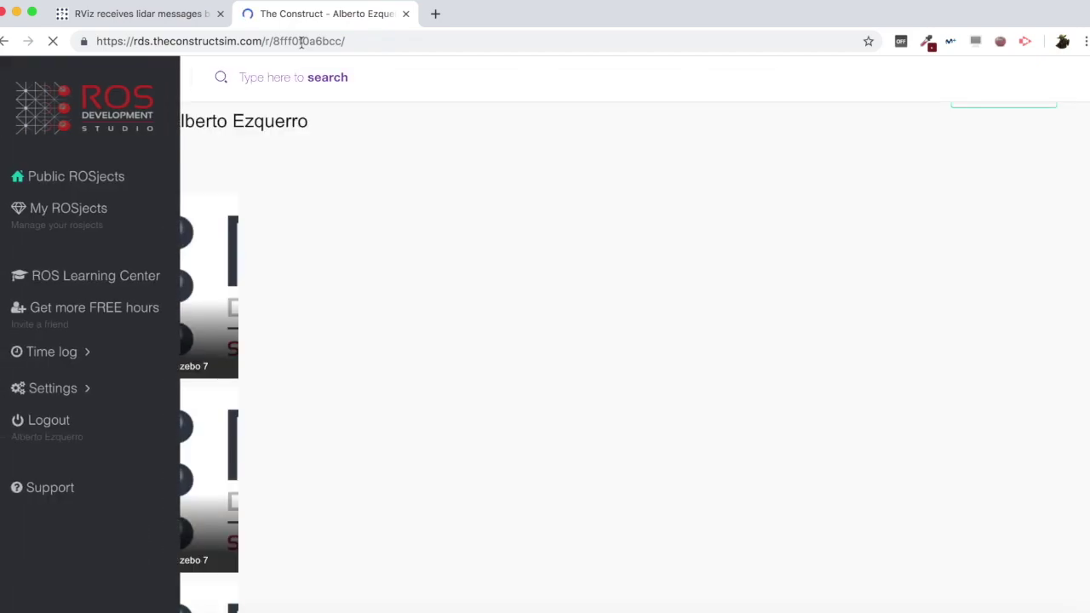
click(983, 142)
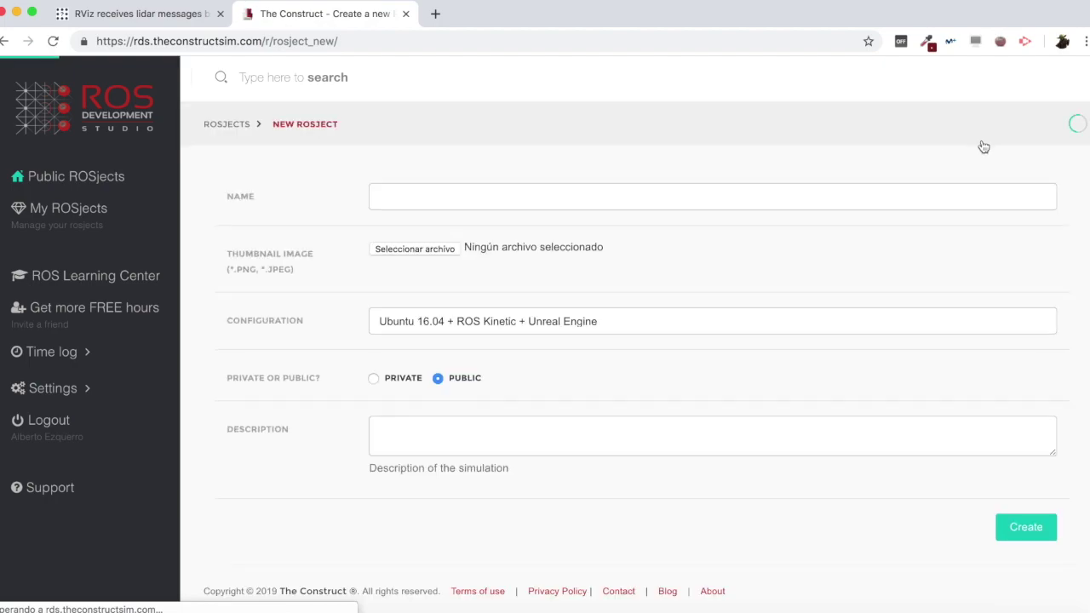
Create the laser_rviz ROSject on Ubuntu 16.04 + ROS Kinetic + Gazebo 7 and open it.
click(424, 196)
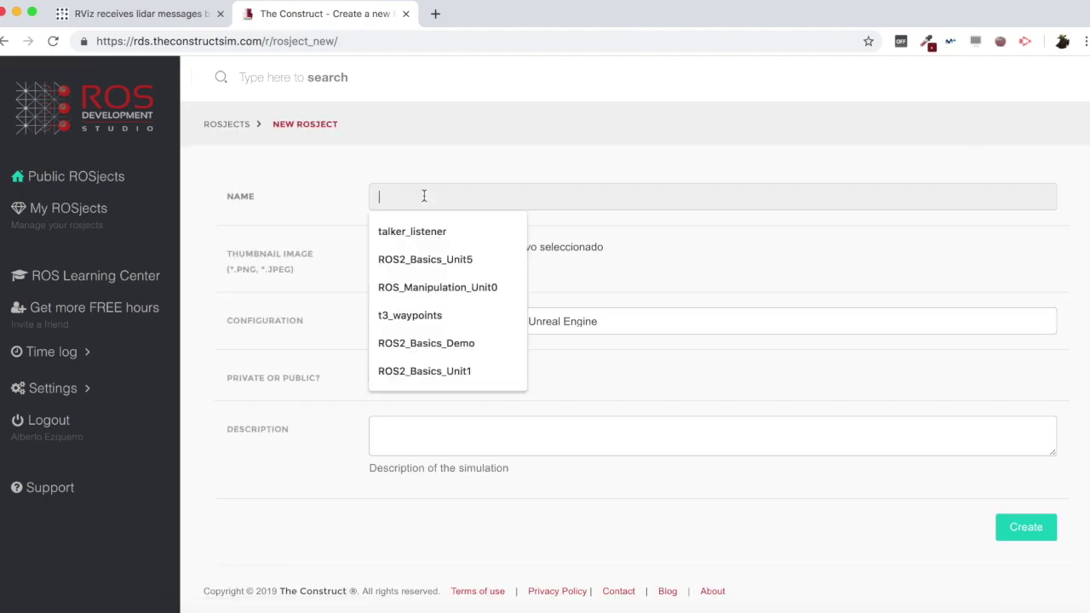
text(laser_rviz_q)
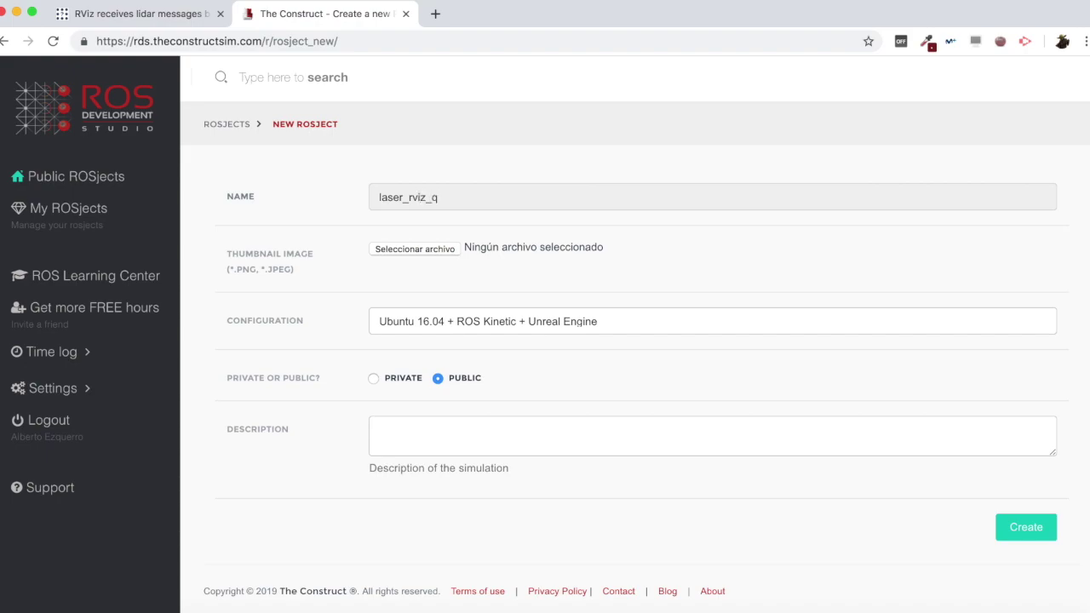
key(BackSpace)
key(BackSpace)
click(477, 321)
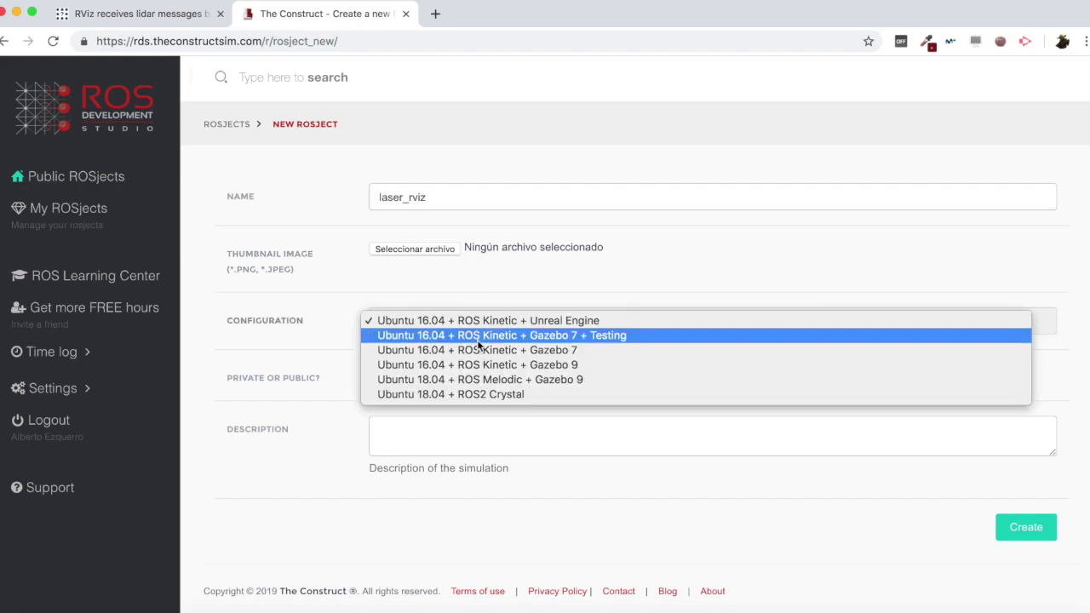
click(478, 346)
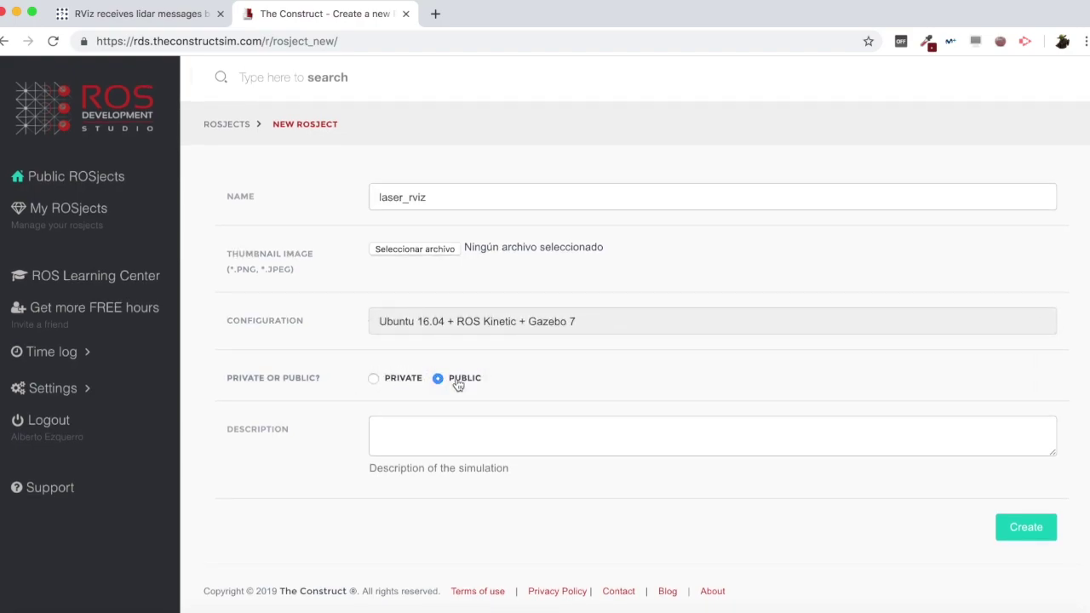
click(1025, 527)
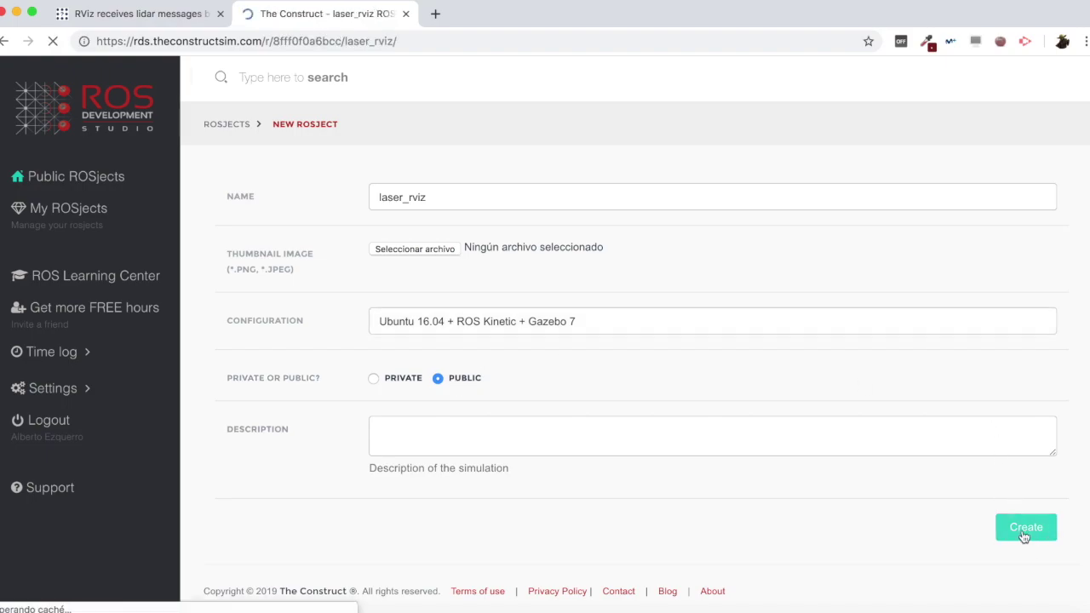
click(899, 218)
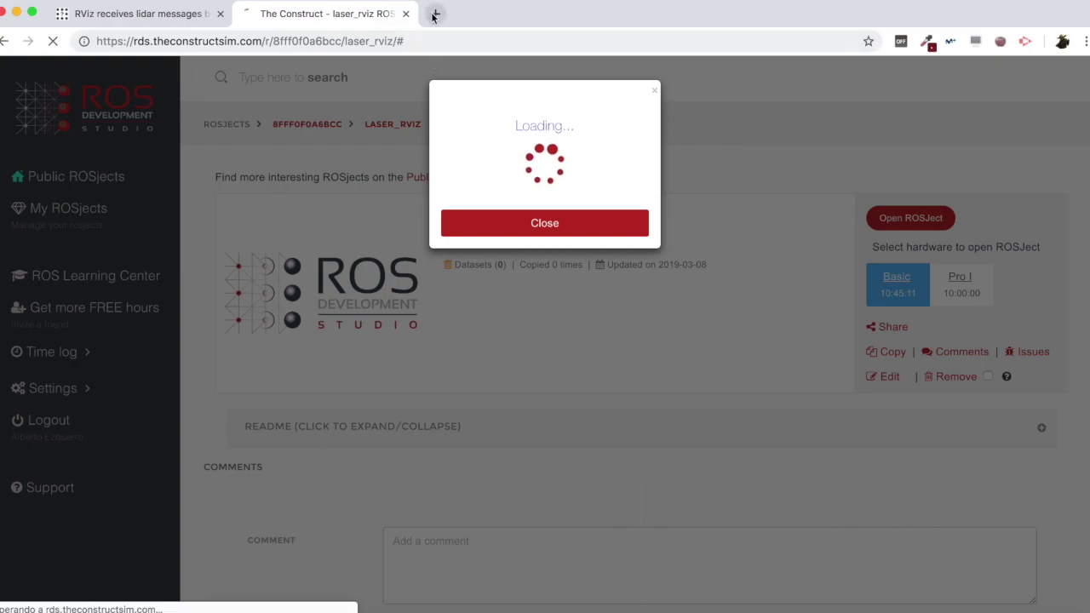
Search 'turtlebot theconstruct' and open the theconstructcore turtlebot Bitbucket repository.
text(turtleb)
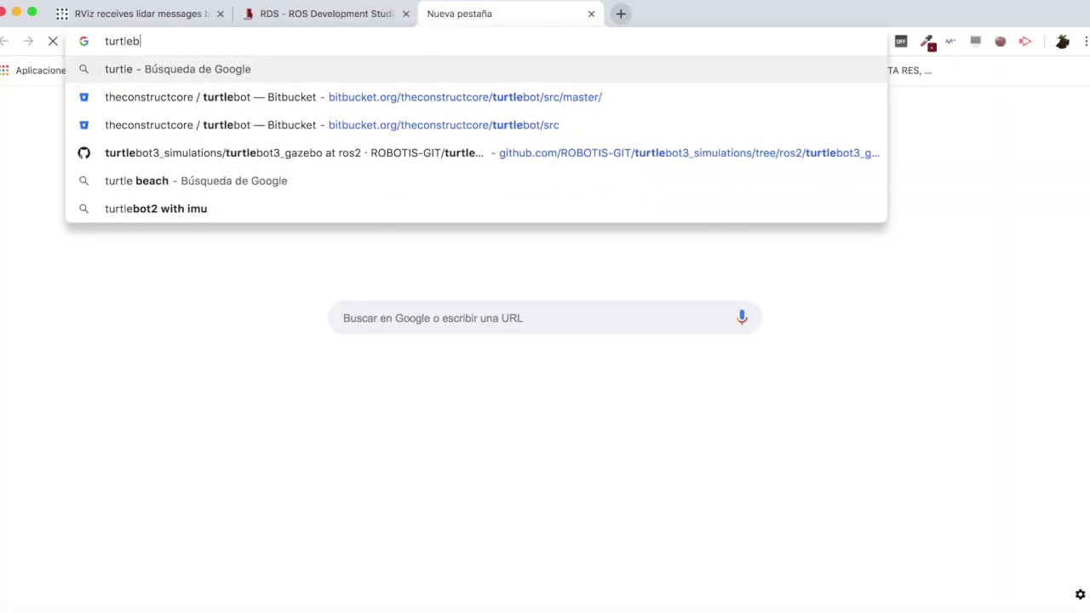
text(ot theconstruct)
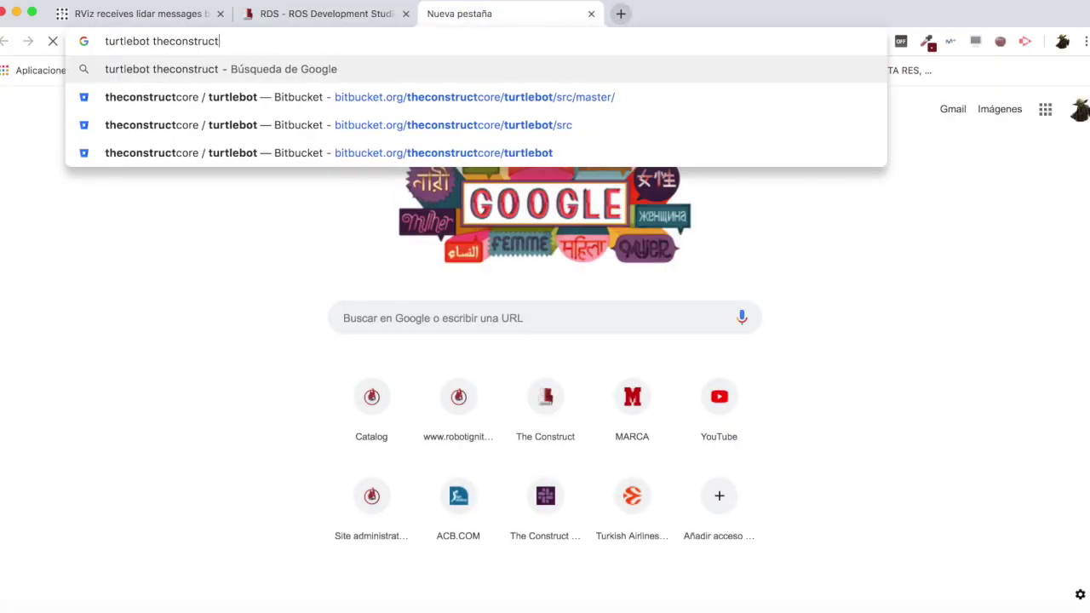
key(Down)
key(Return)
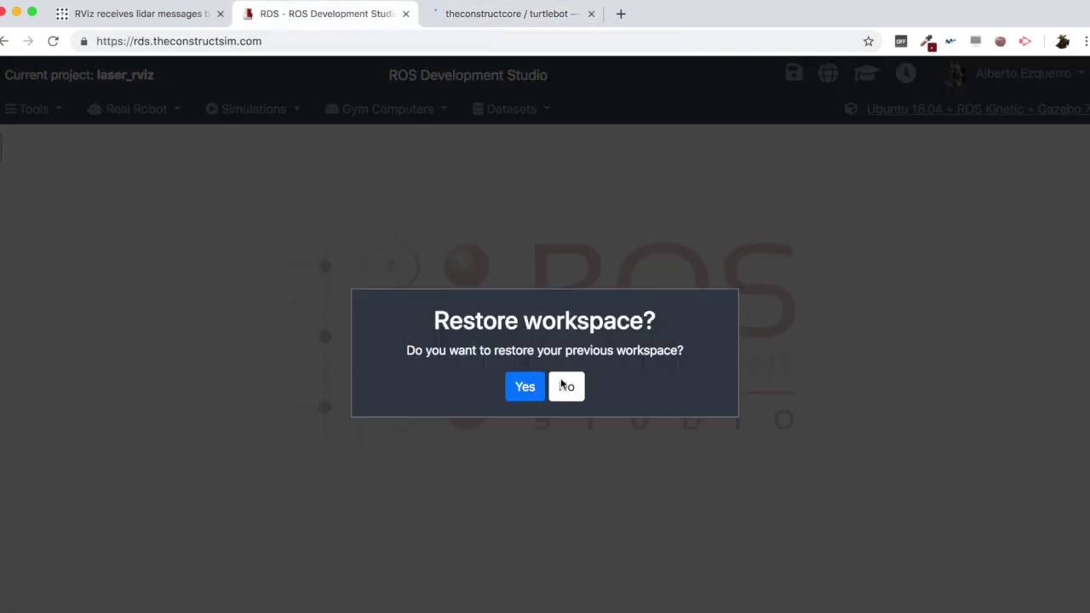
Start a fresh laser_rviz workspace without the Jupyter Notebook, then return to the ROS Answers question.
click(565, 388)
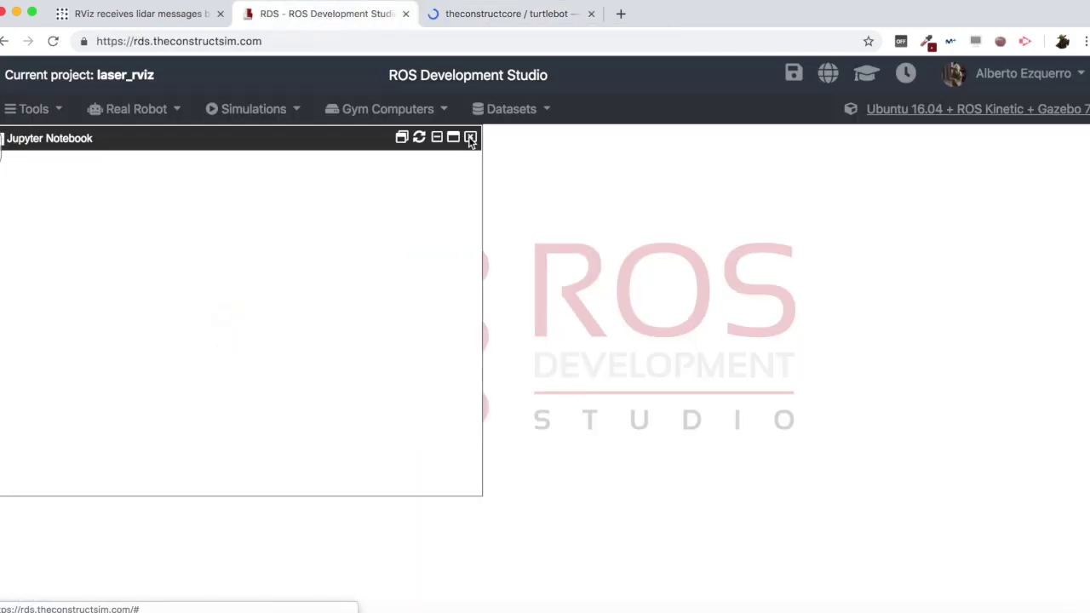
click(470, 137)
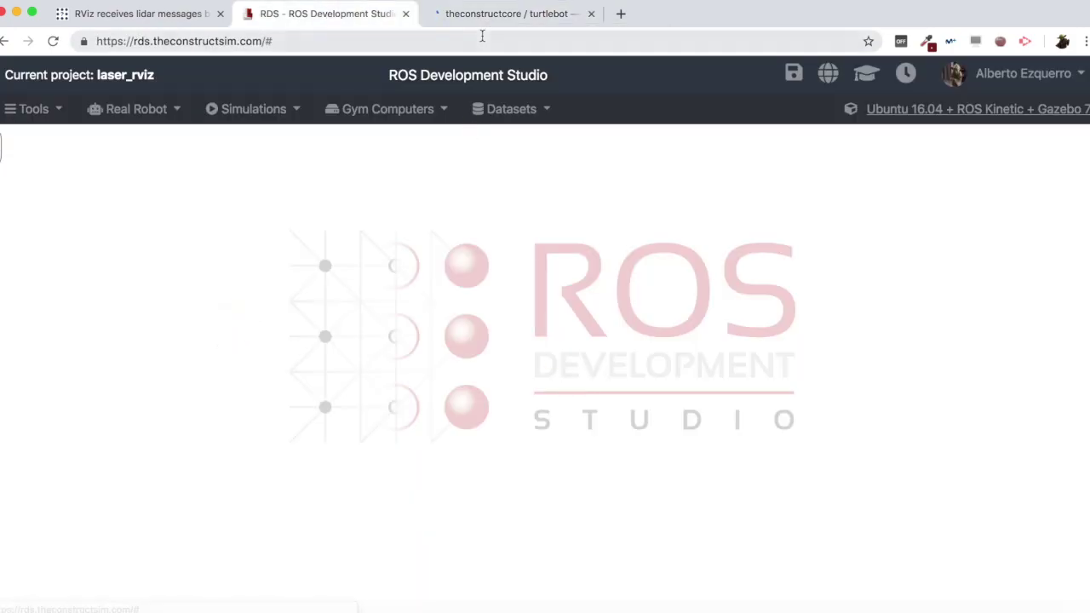
click(145, 14)
scroll(136, 221, down, 2)
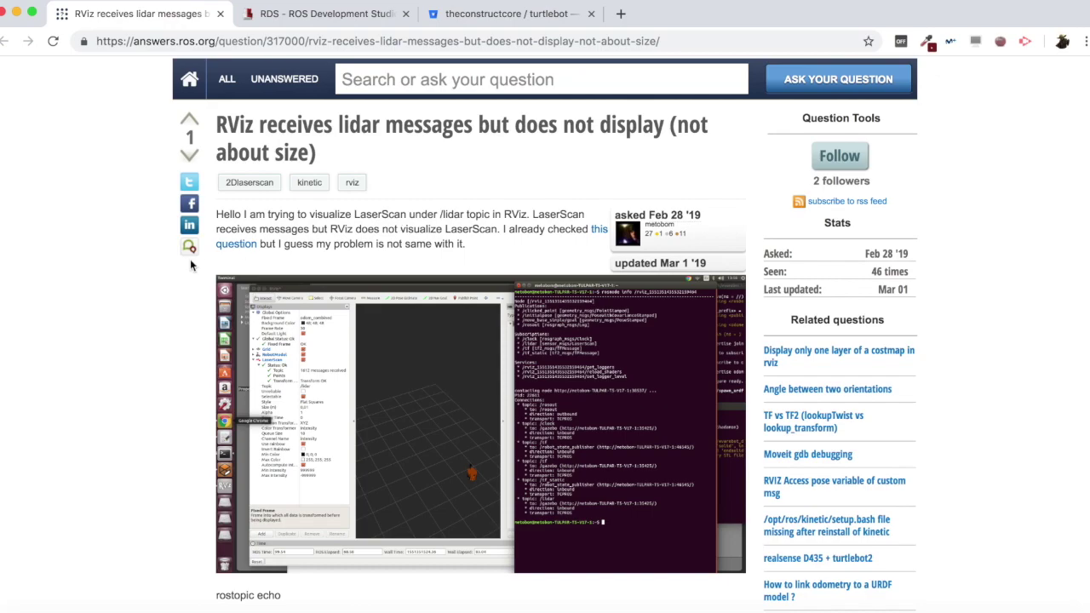
Scroll through the ROS Answers lidar question to read it.
scroll(191, 265, down, 1)
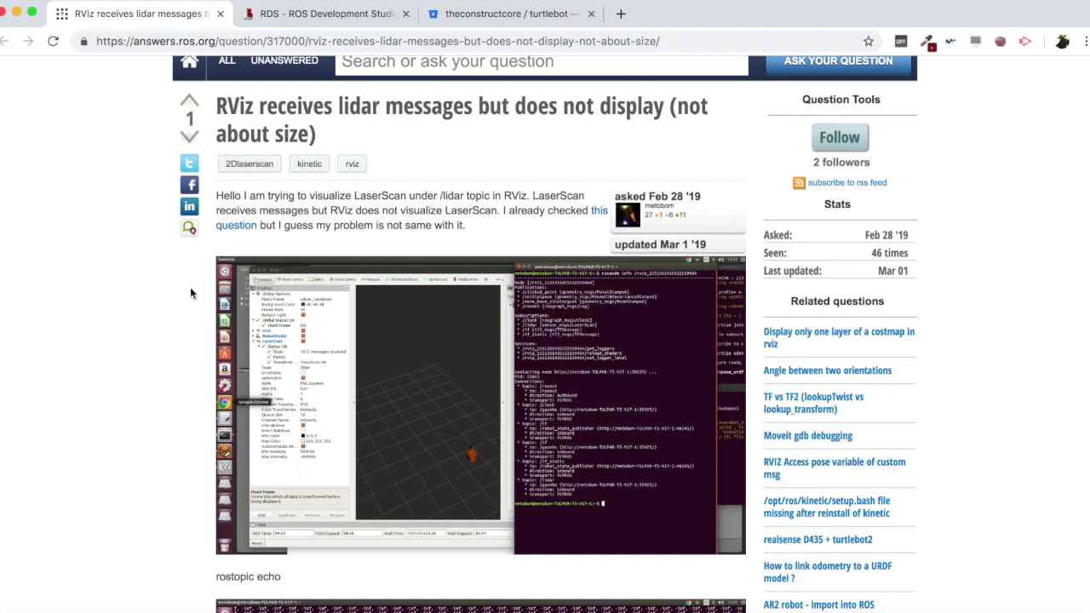
scroll(190, 287, down, 3)
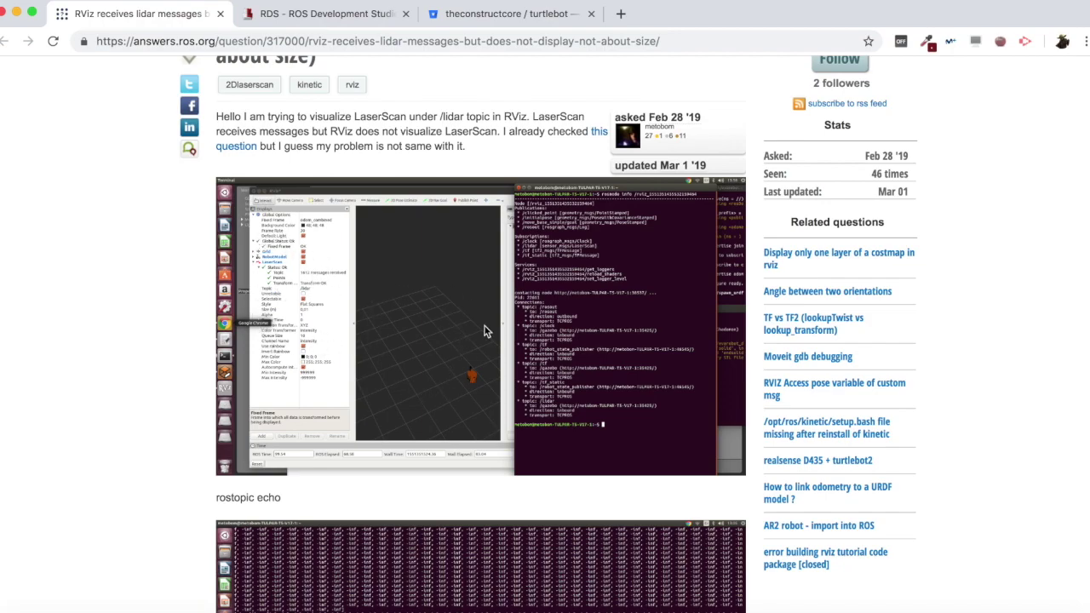
scroll(437, 426, down, 5)
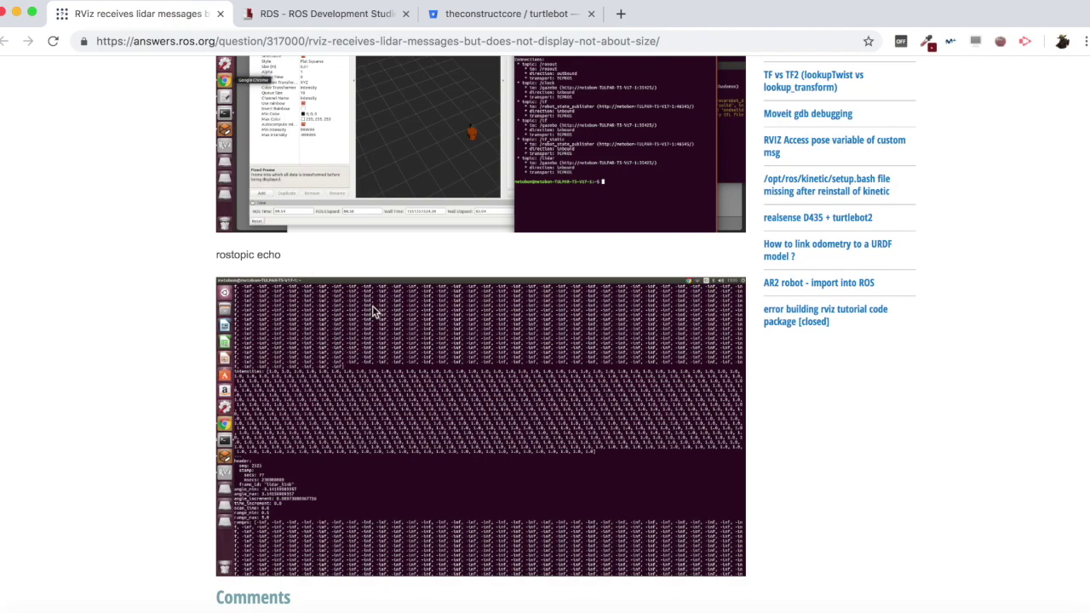
scroll(320, 365, up, 15)
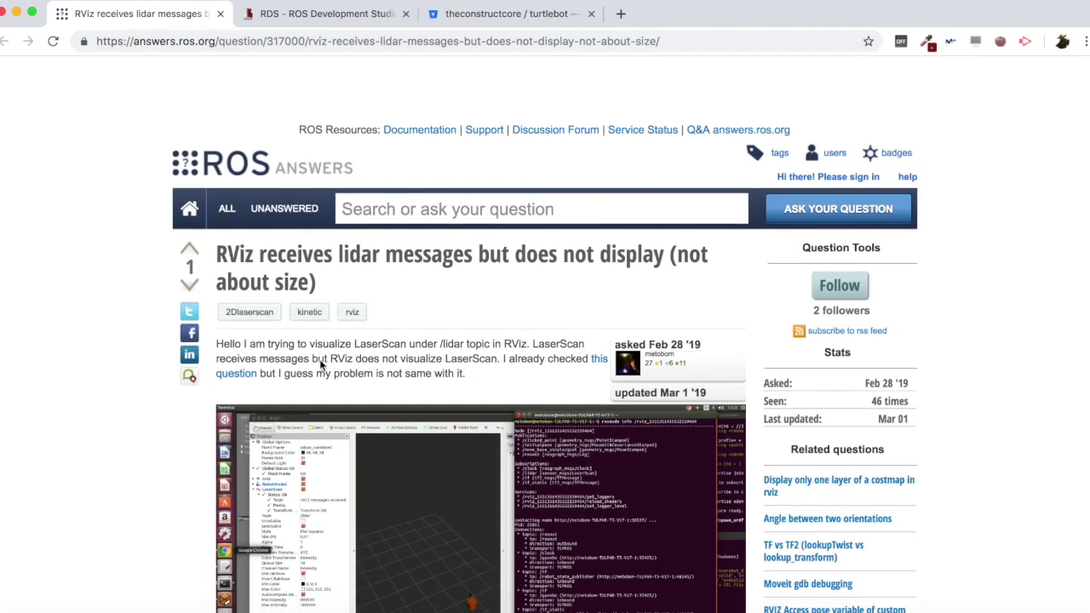
Copy the turtlebot repository's clone command from Bitbucket and return to the RDS workspace.
click(508, 14)
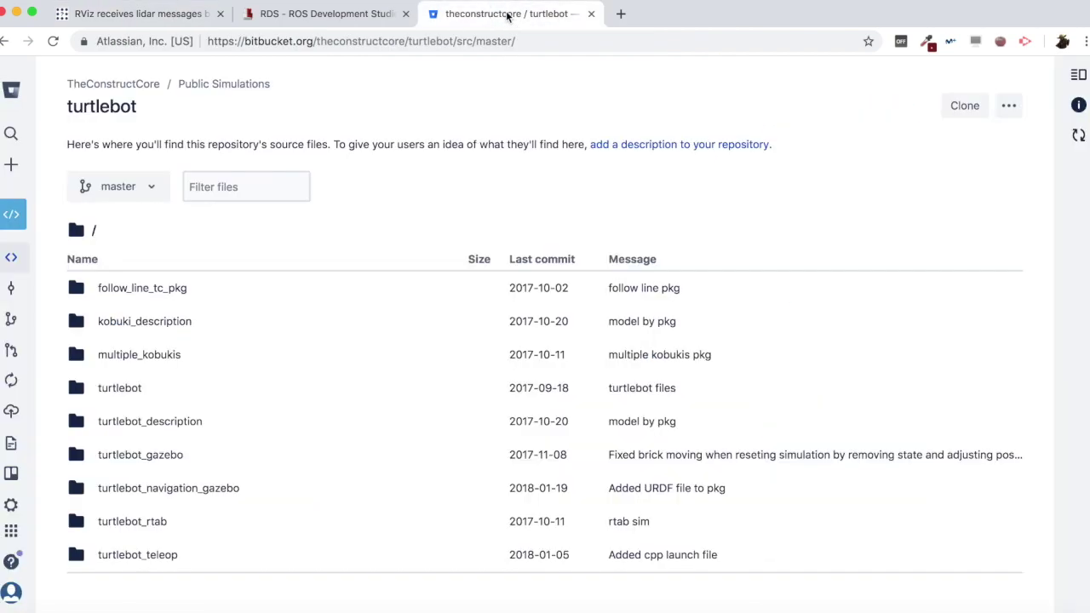
click(961, 112)
key(super+c)
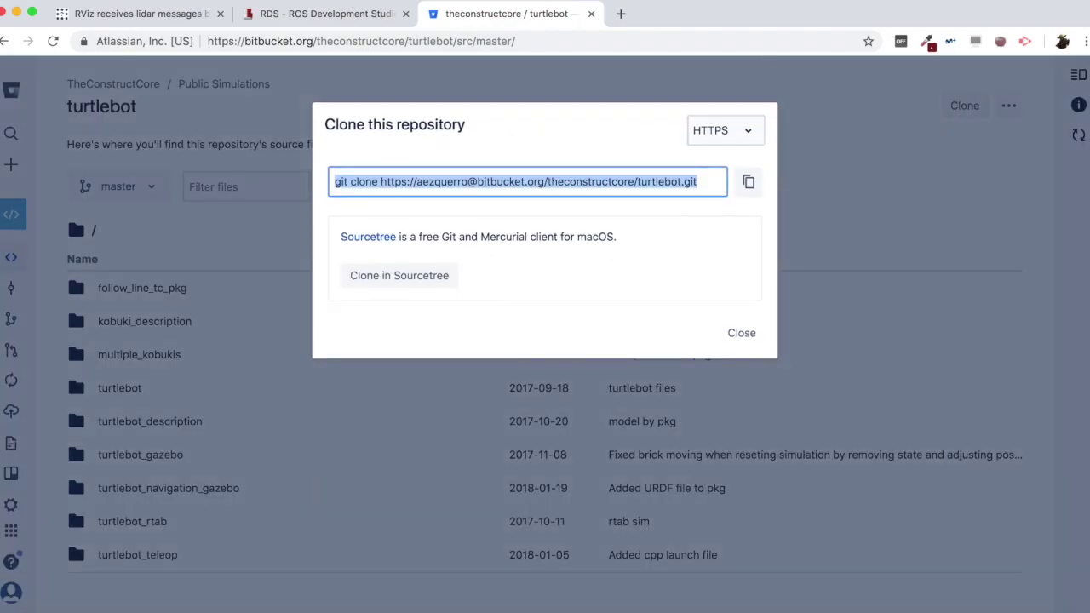
click(331, 14)
Open a shell and the IDE, placing the IDE on the right half.
click(39, 110)
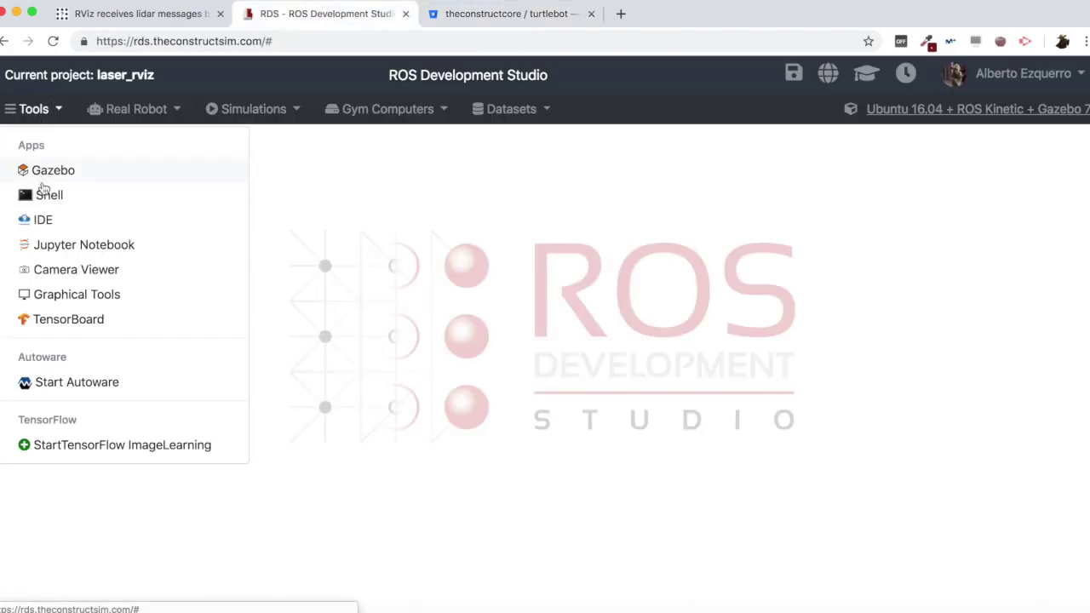
click(45, 190)
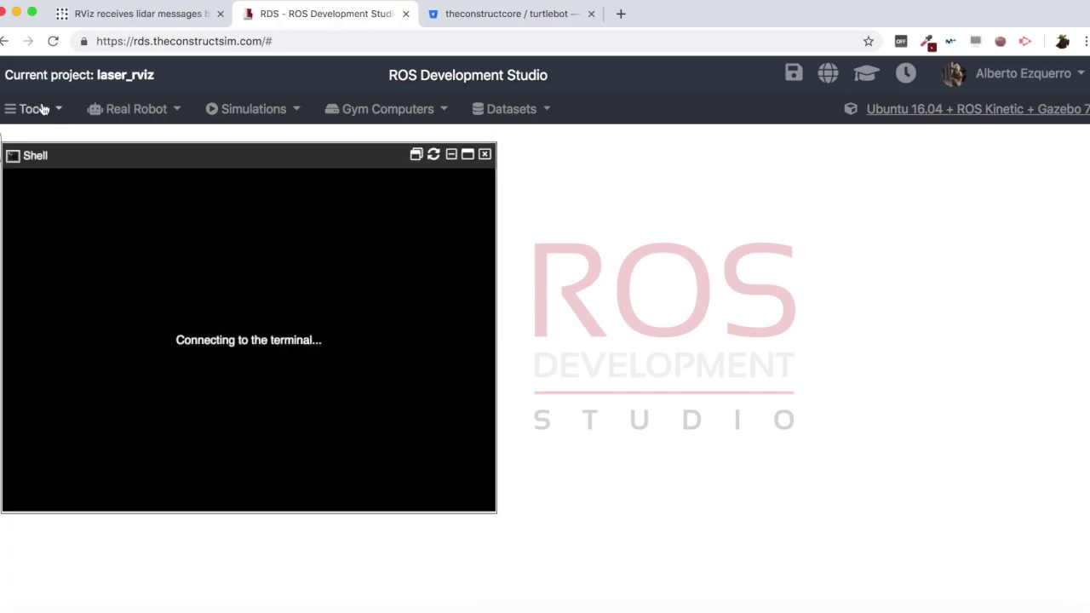
click(38, 109)
click(65, 219)
drag(146, 146, 693, 167)
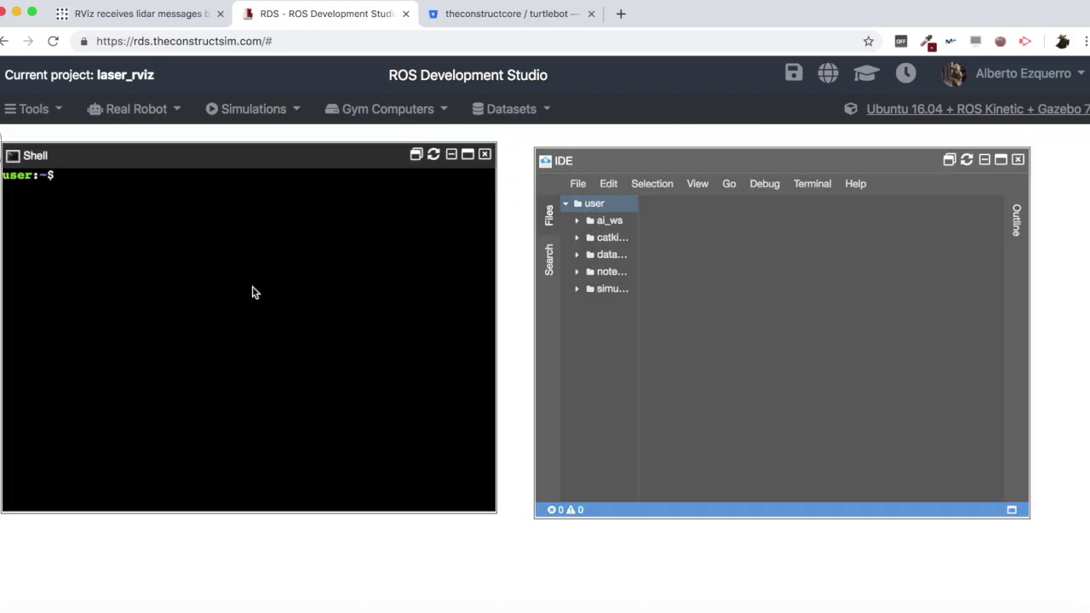
In the shell, cd into simulation_ws/src/ and run the pasted turtlebot git clone command.
click(205, 259)
text(cd simulation_ws/src/)
key(Return)
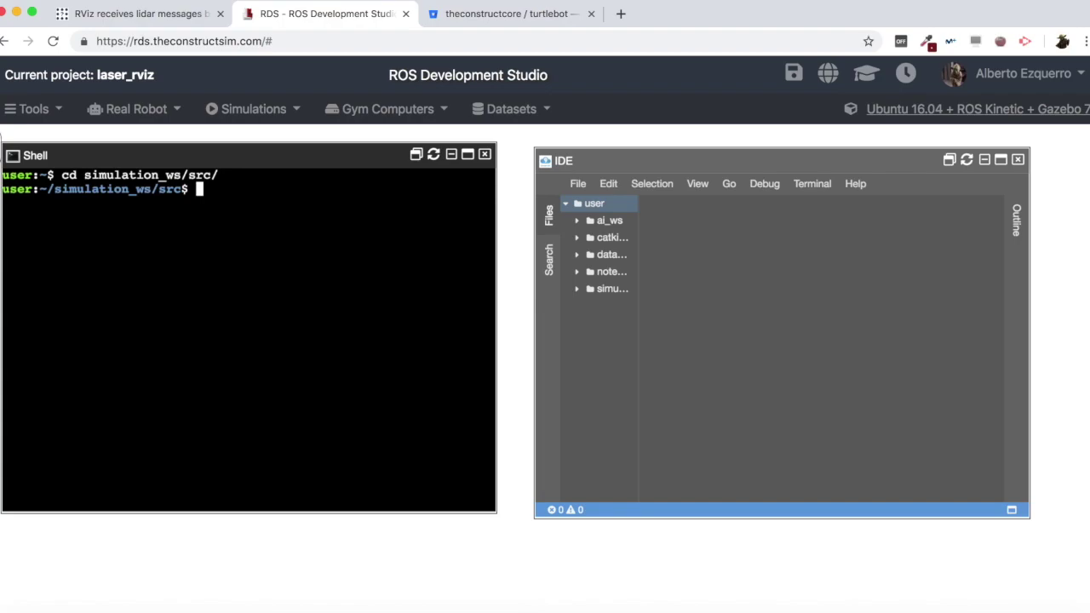
key(super+v)
key(Return)
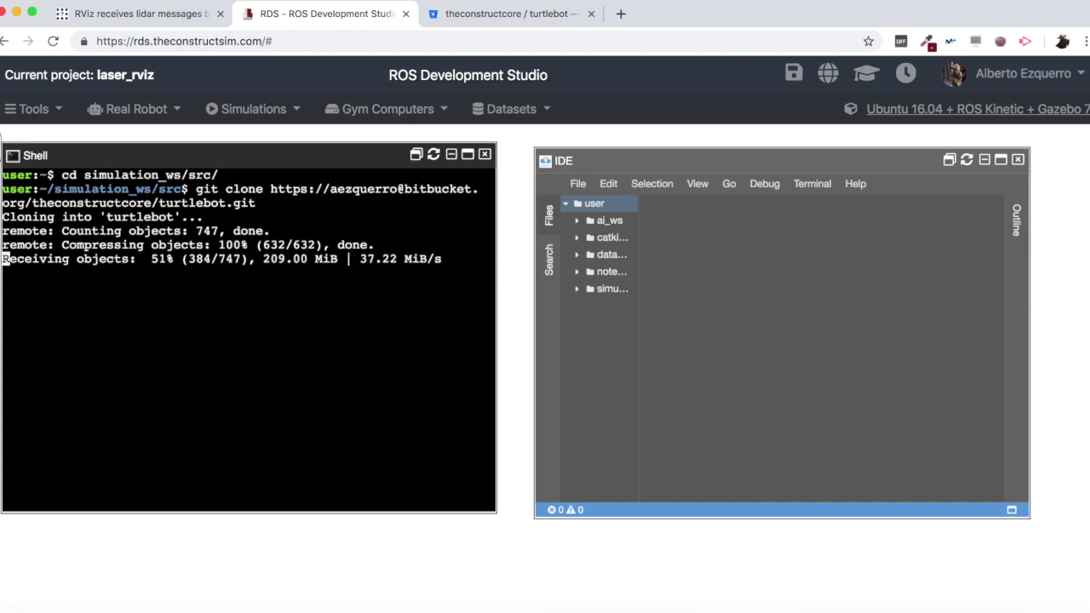
click(712, 227)
Widen the IDE file tree and expand simulation_ws/src/turtlebot.
drag(640, 240, 708, 239)
click(634, 289)
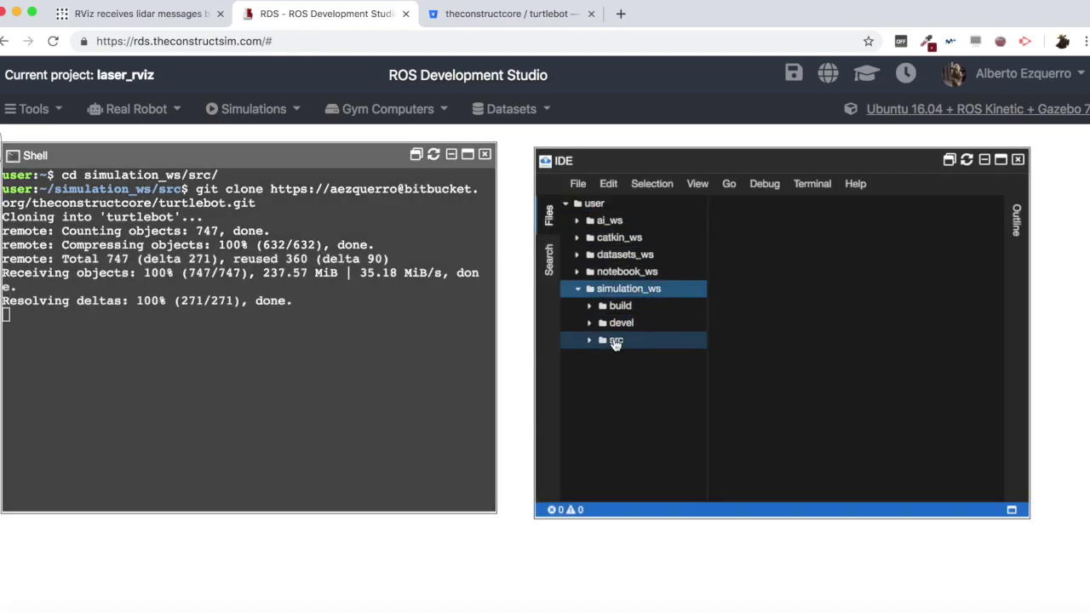
click(616, 340)
click(622, 358)
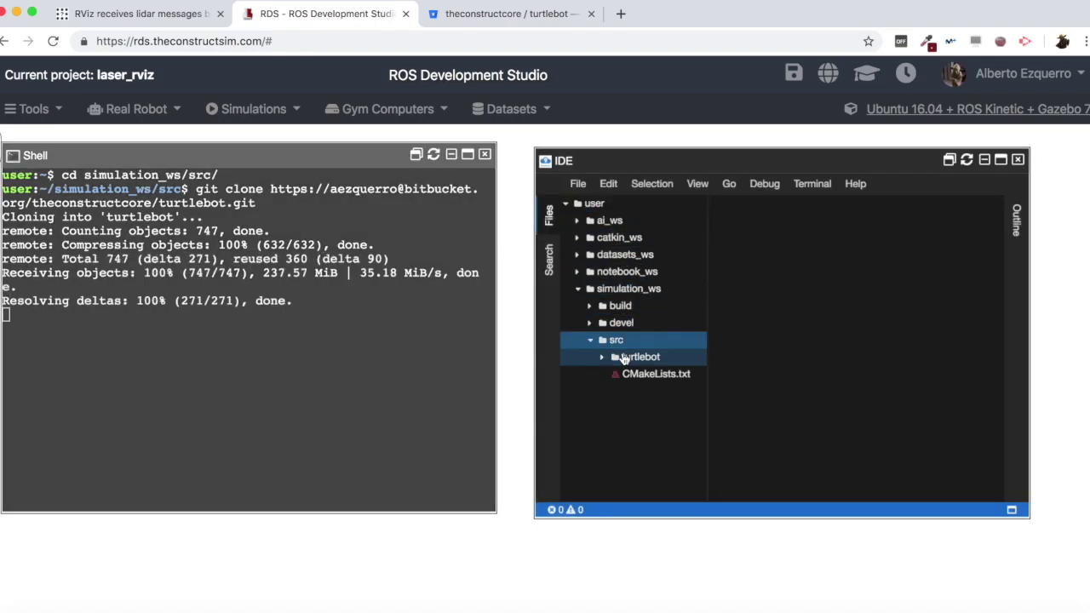
In the shell, enter the turtlebot folder and check out the kinetic branch.
click(226, 348)
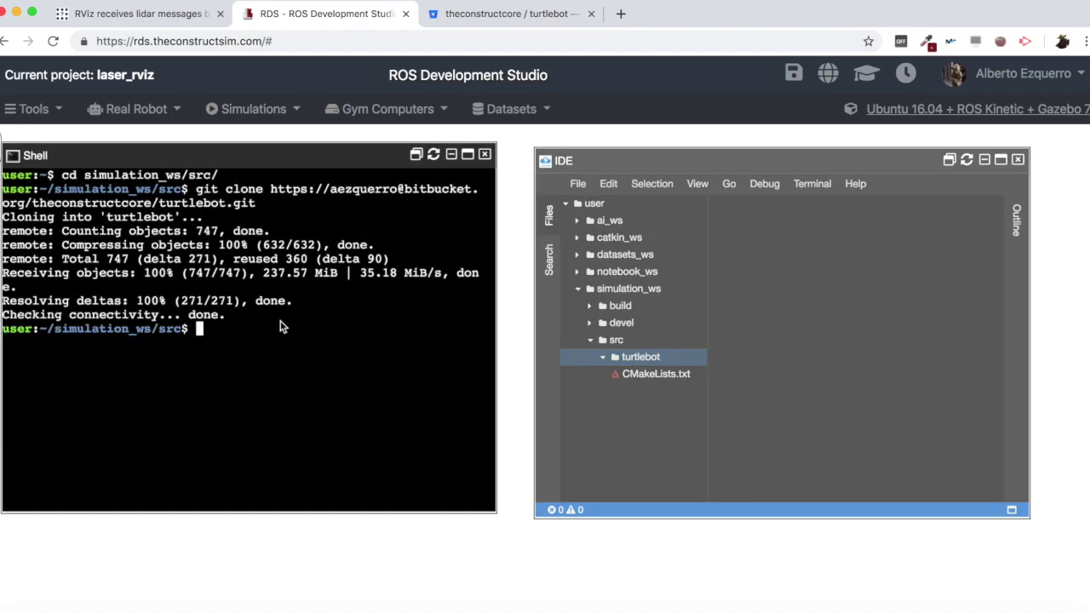
key(Return)
text(cd tur)
key(Tab)
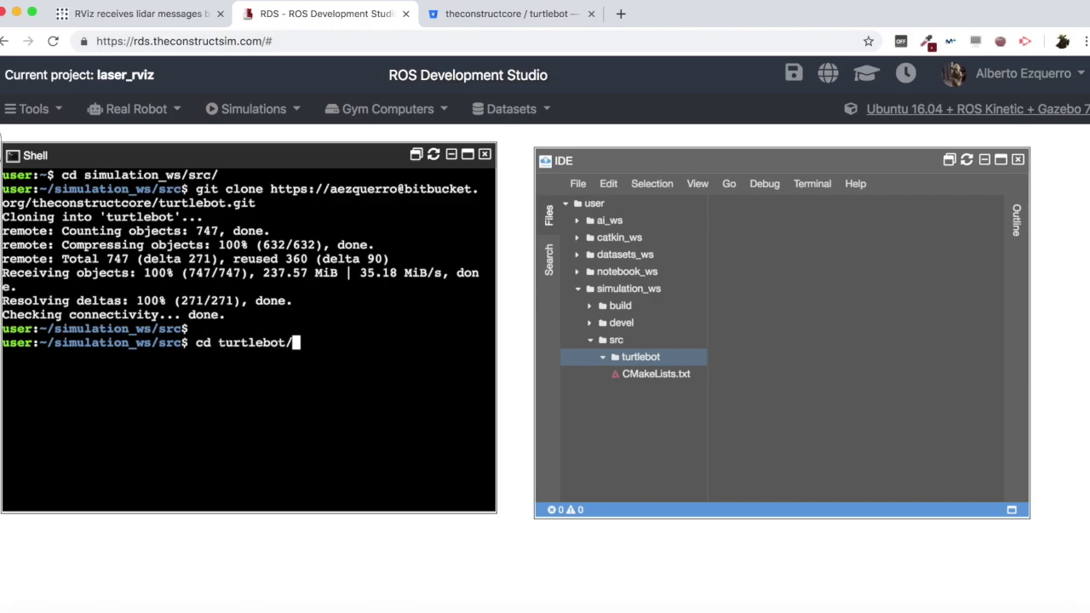
key(Return)
text(git checkout kinetic)
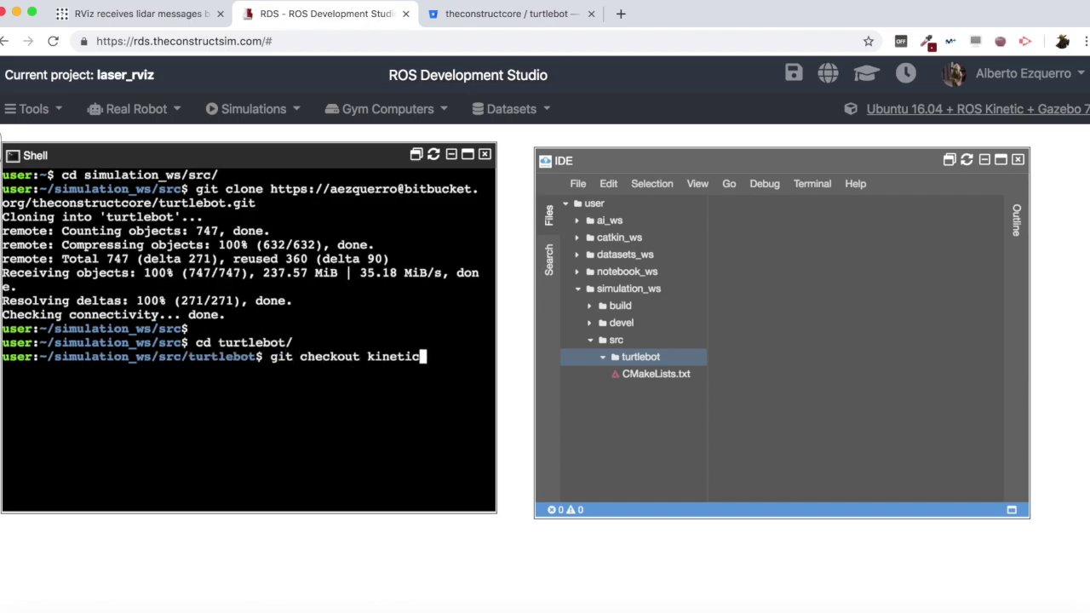
key(Return)
Go back up to simulation_ws and run catkin_make.
text(cd )
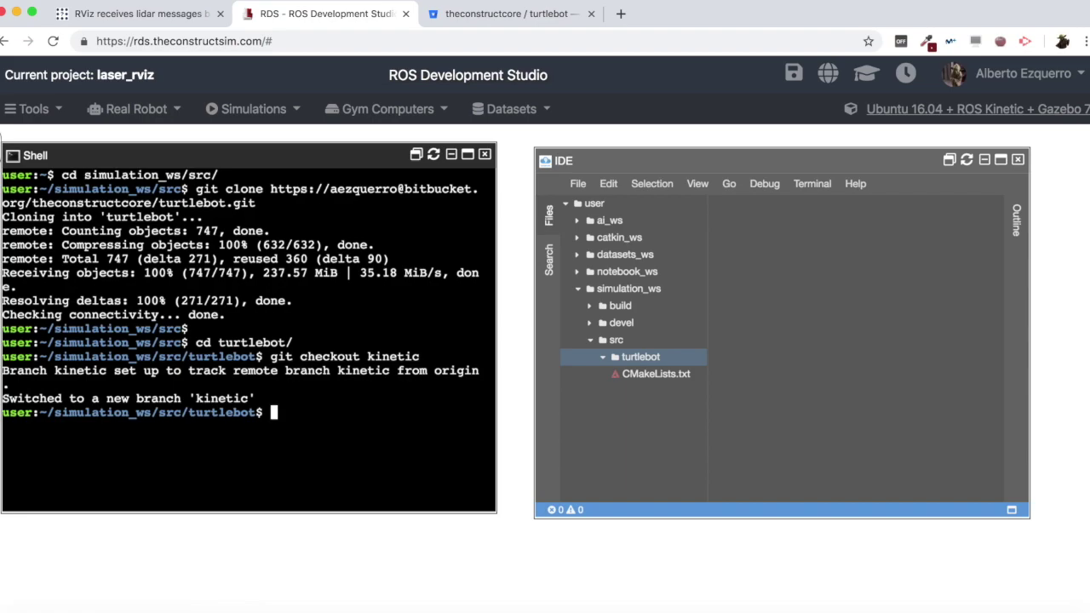
text(../../)
key(Return)
text(catkin_make)
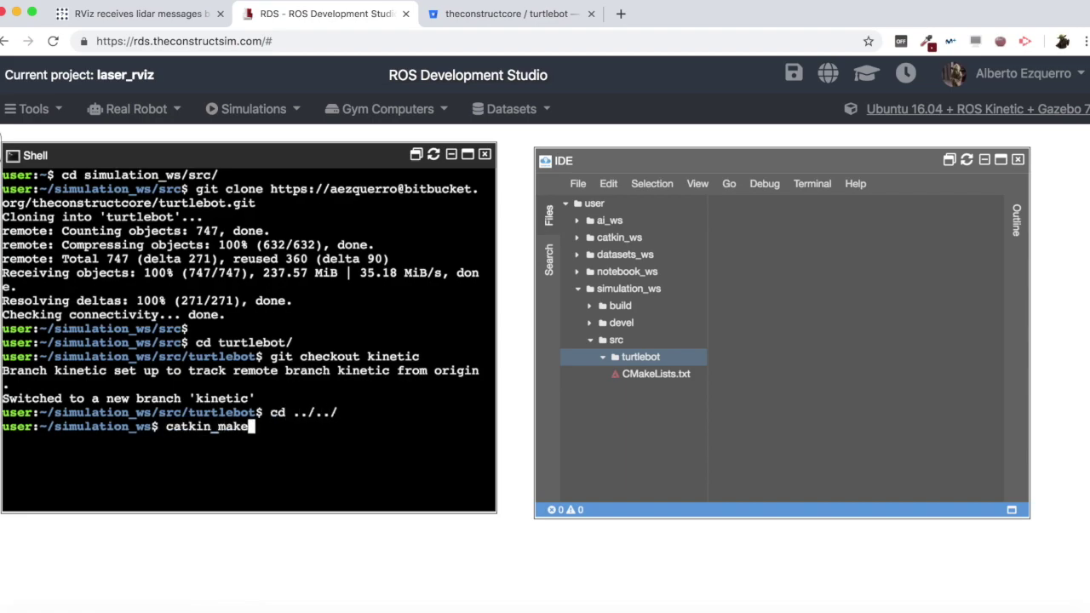
key(Return)
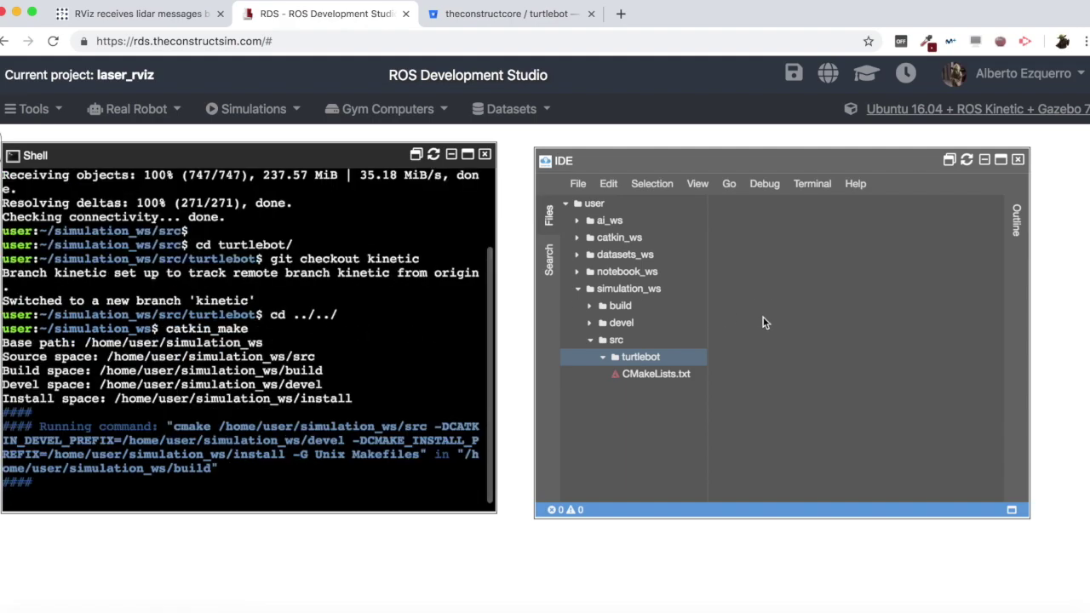
Open turtlebot_gazebo/launch/main.launch in the IDE editor.
click(764, 317)
click(604, 359)
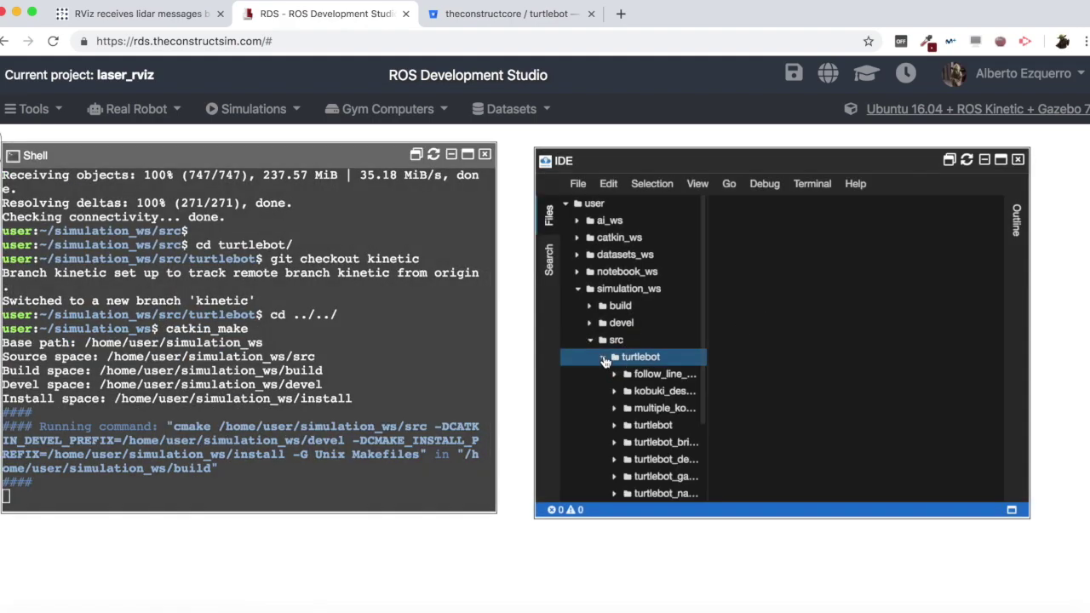
scroll(606, 359, down, 3)
drag(711, 339, 765, 339)
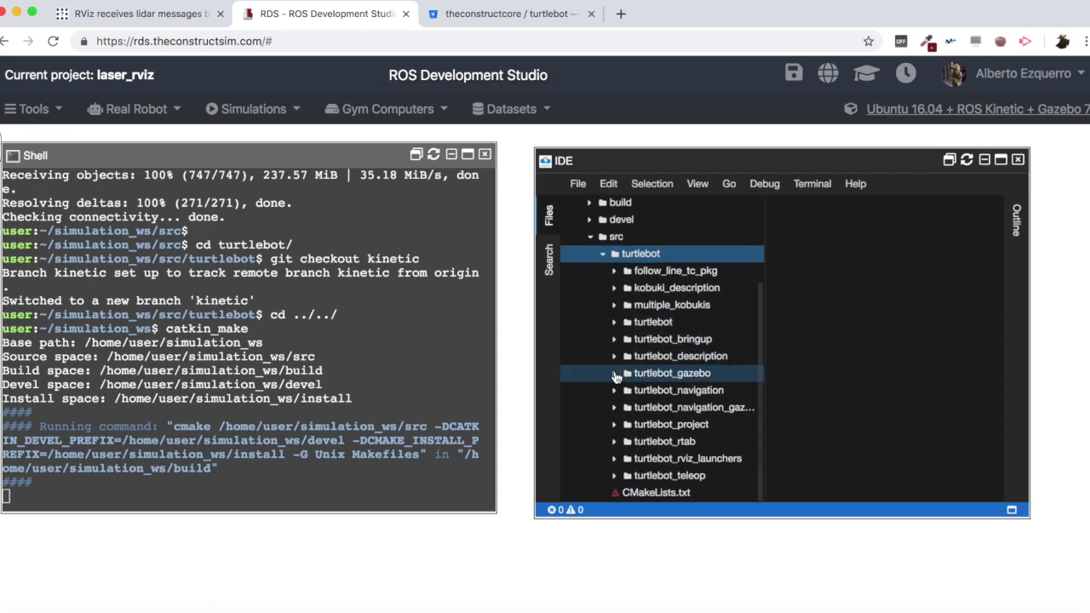
click(617, 378)
scroll(617, 377, down, 2)
click(628, 350)
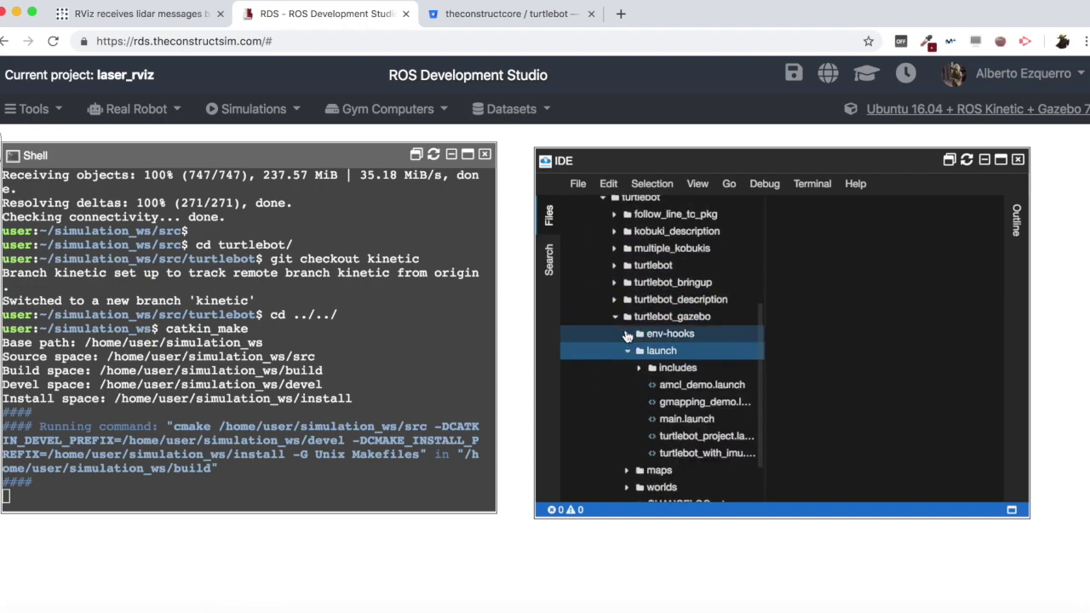
scroll(639, 337, down, 1)
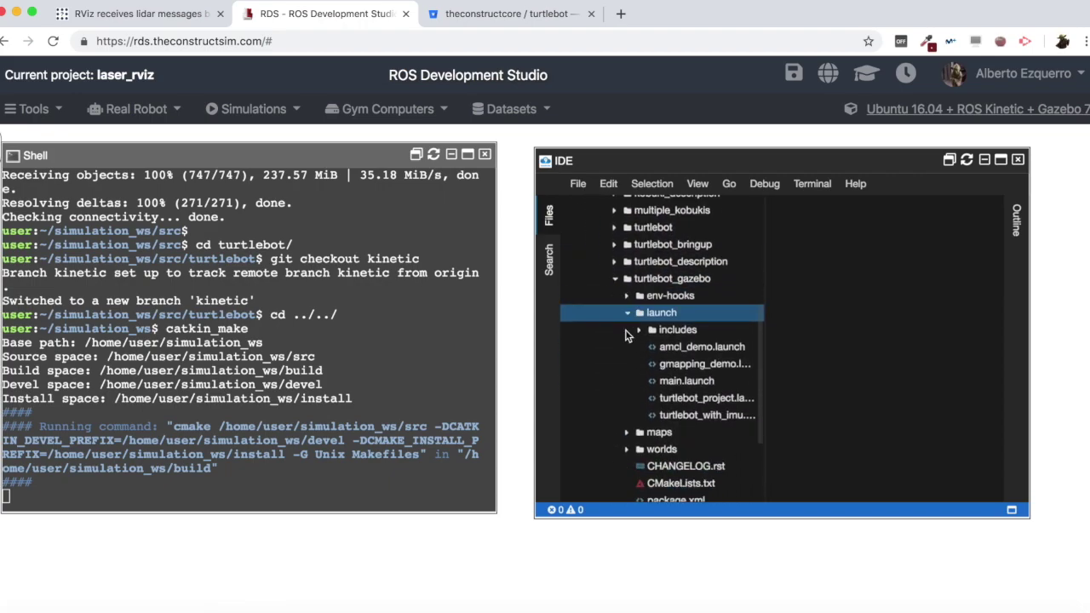
click(669, 381)
Delete '_wall' from line 2 so the world_file default is empty.world, then return to ROS Answers.
click(1001, 161)
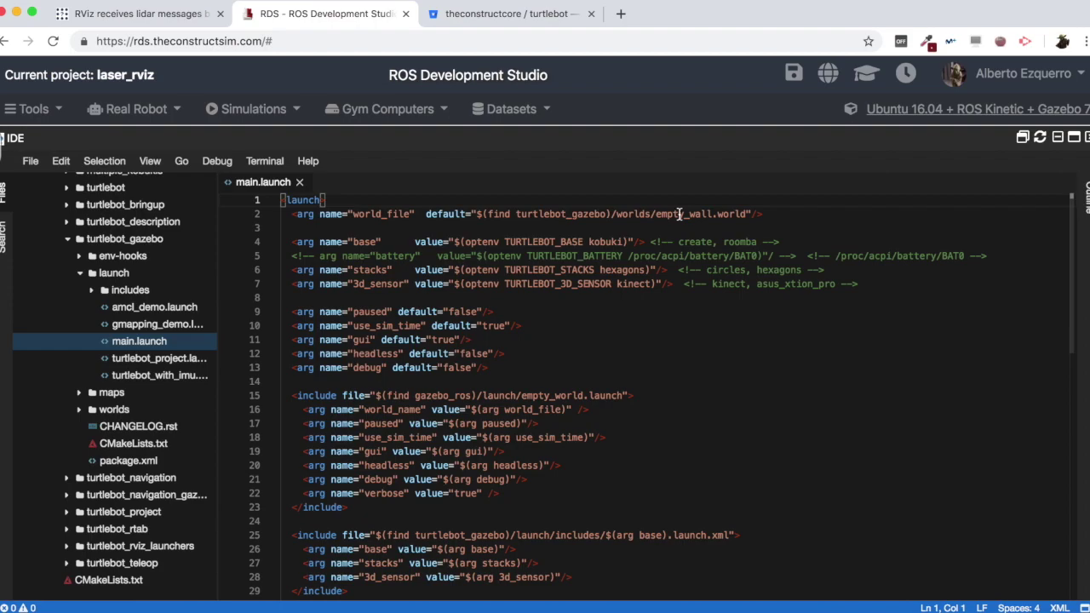
drag(685, 214, 700, 214)
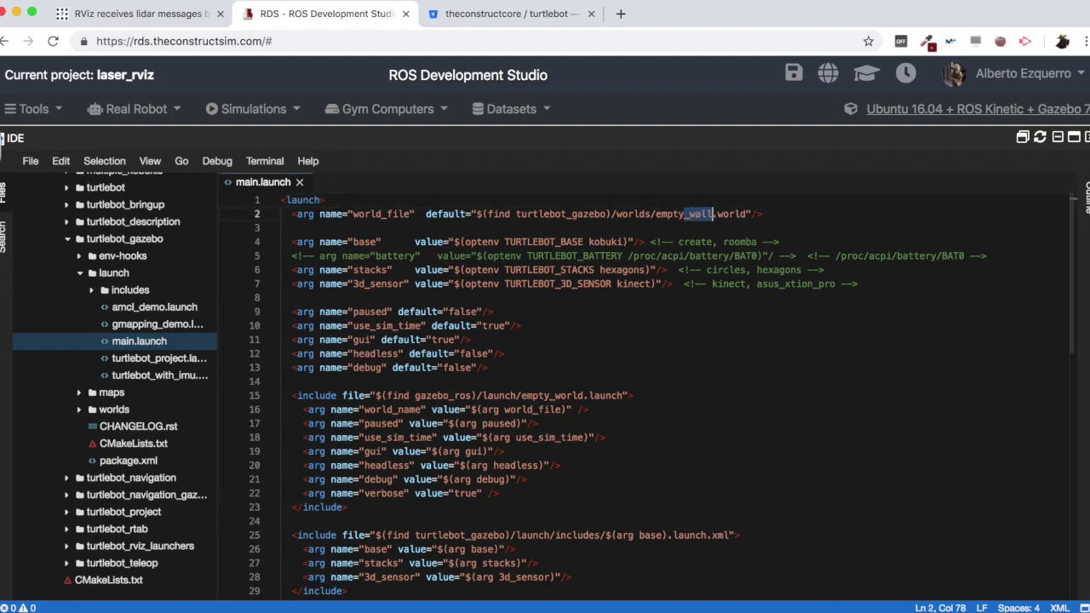
key(BackSpace)
key(End)
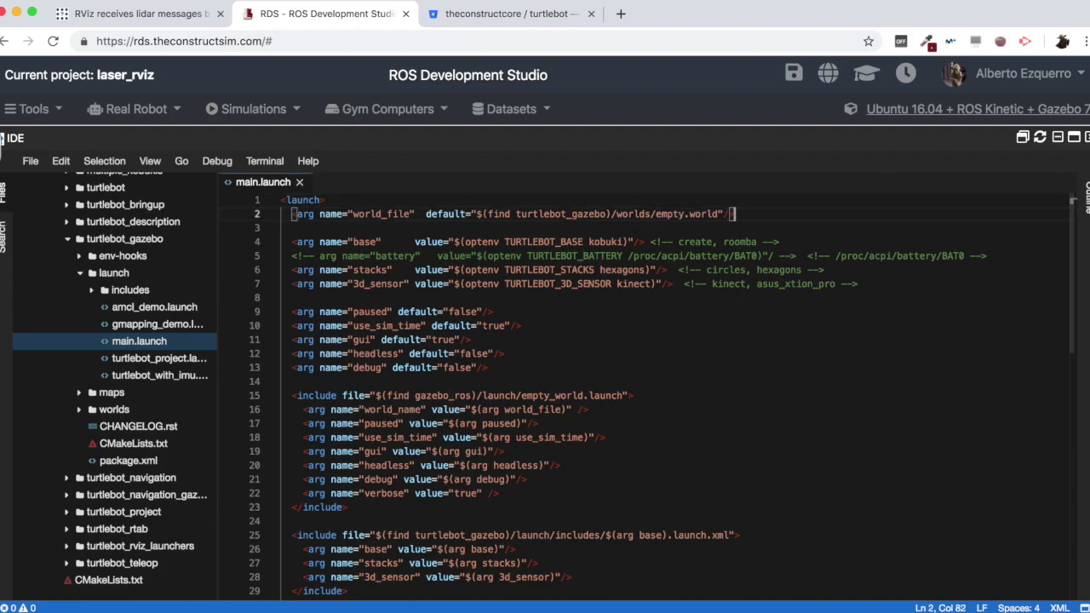
click(1074, 138)
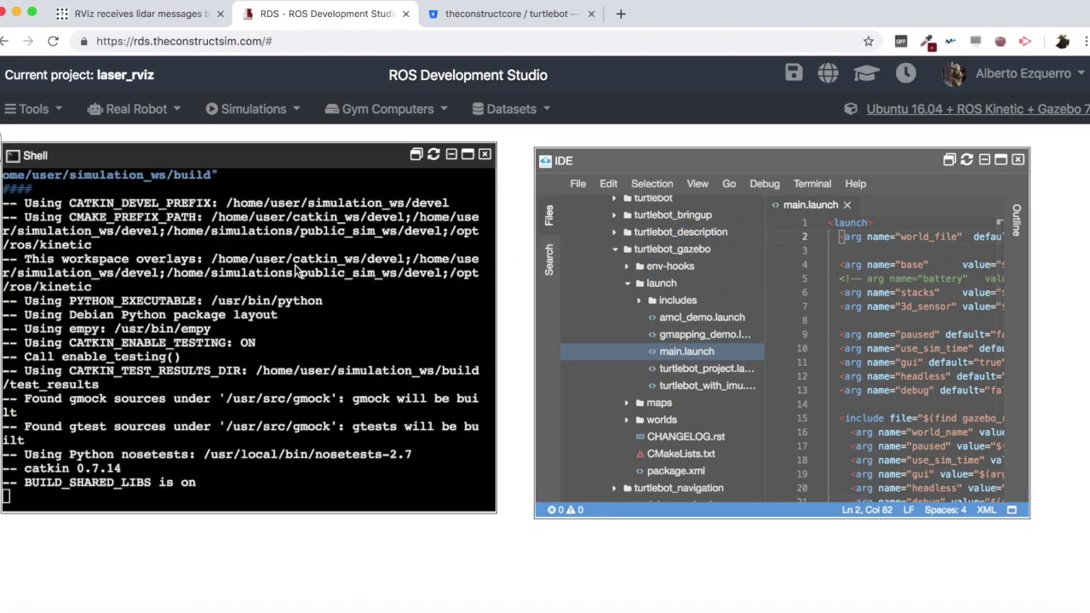
click(150, 19)
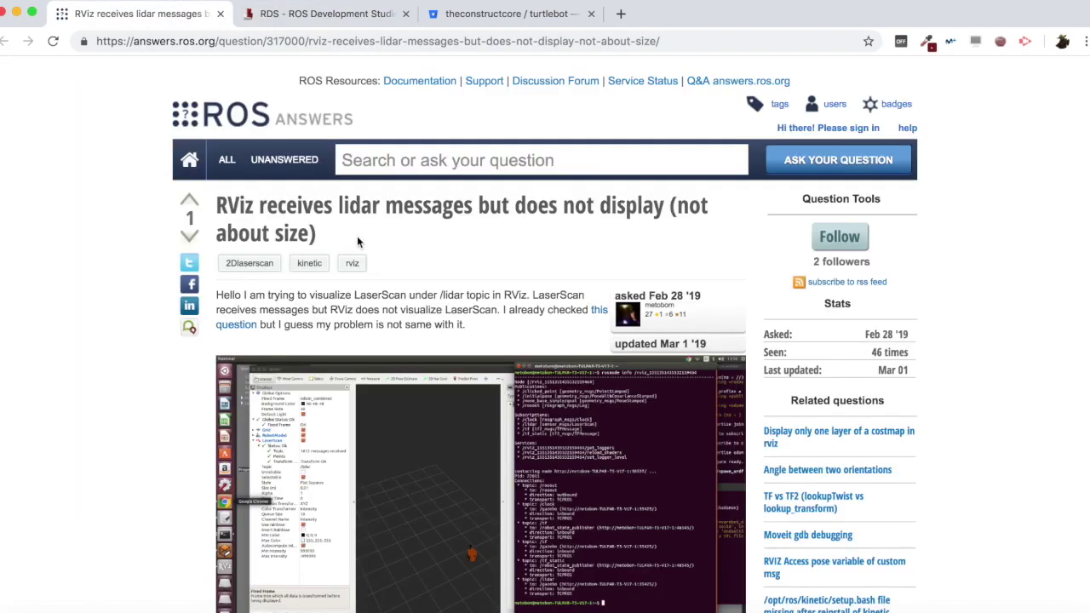
Scroll through the ROS Answers question about RViz lidar display, then return to ROS Development Studio.
scroll(358, 240, down, 2)
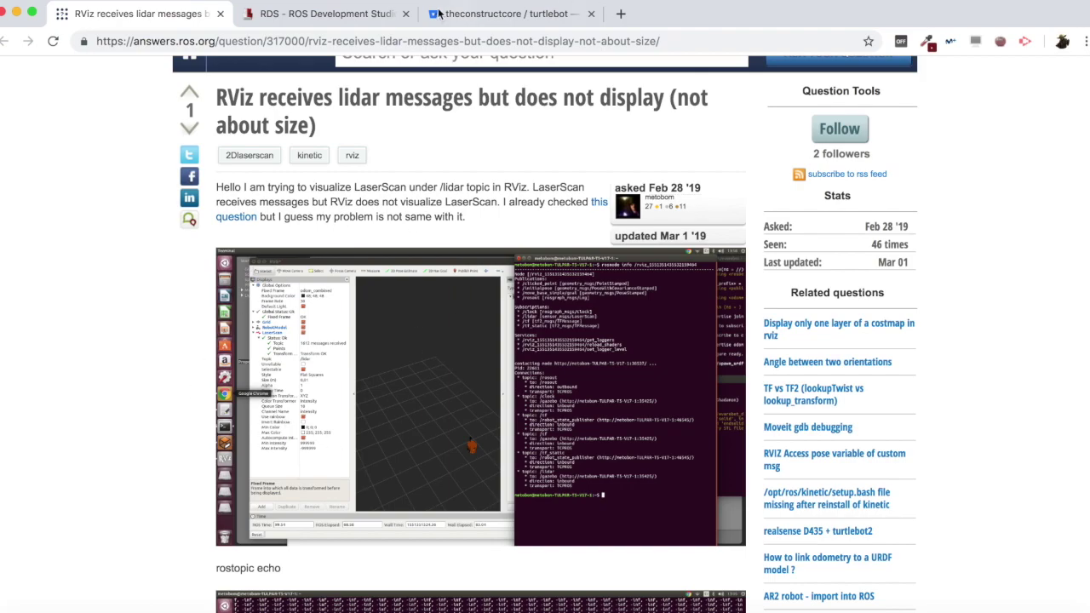
click(316, 14)
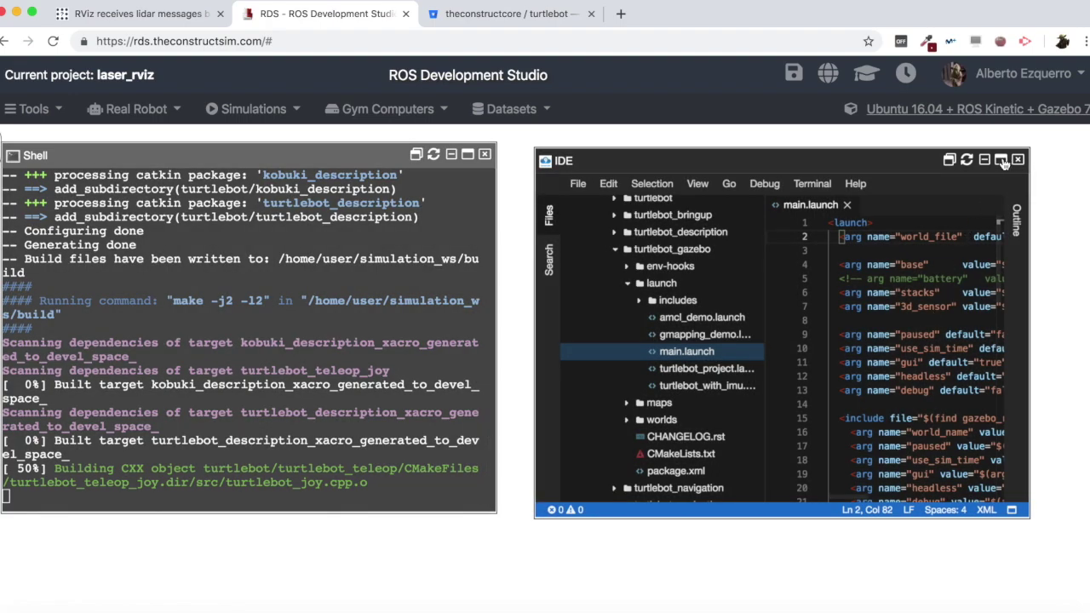
Maximize the IDE to check the empty world path, then restore it beside the build output.
click(1002, 161)
double_click(670, 214)
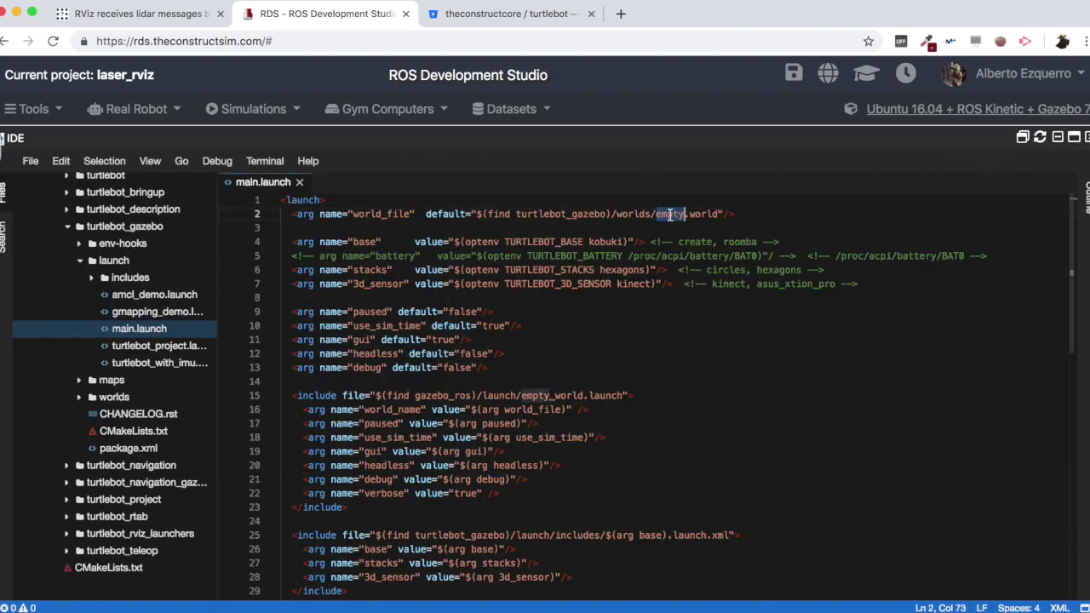
click(773, 210)
click(1076, 139)
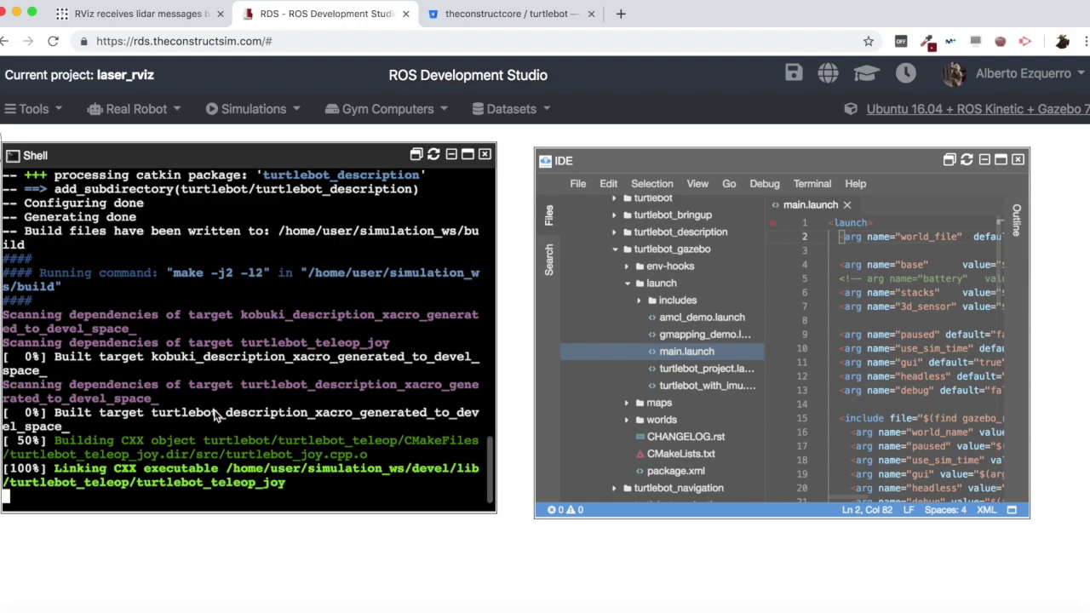
Run 'source devel/setup.bash' in the shell after the catkin_make build finishes.
key(Return)
text(source )
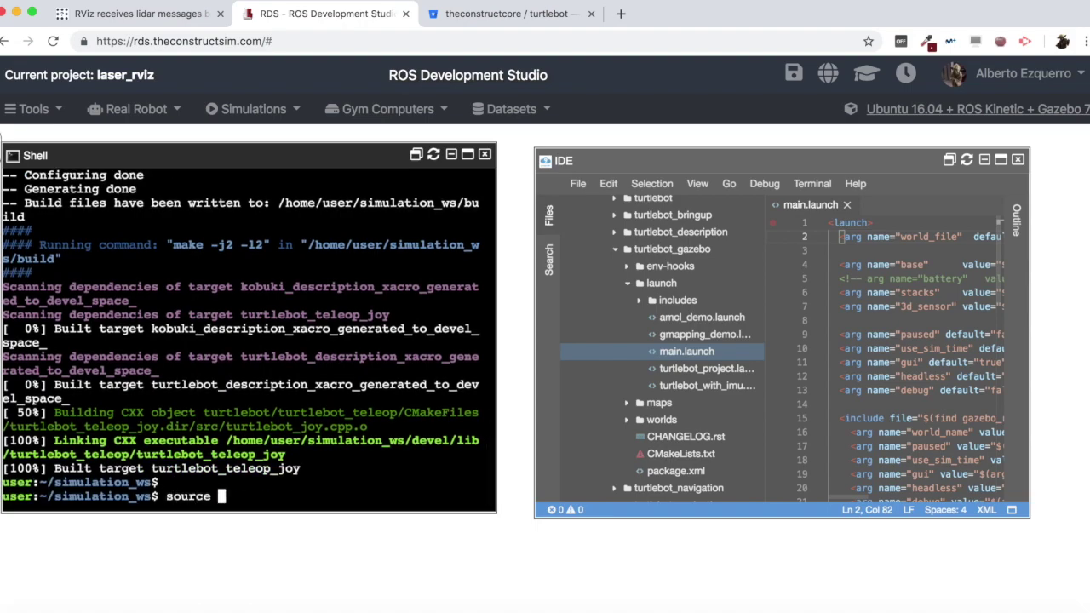
text(devel/setup.bash)
key(Return)
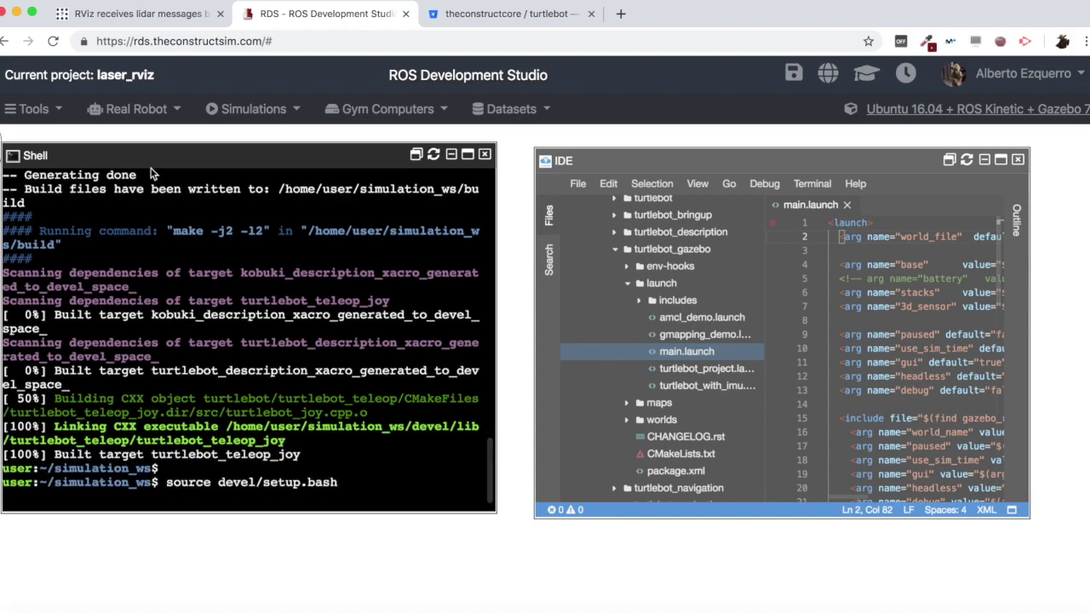
click(242, 111)
Launch the Turtlebot simulation from turtlebot_gazebo's main.launch.
click(247, 173)
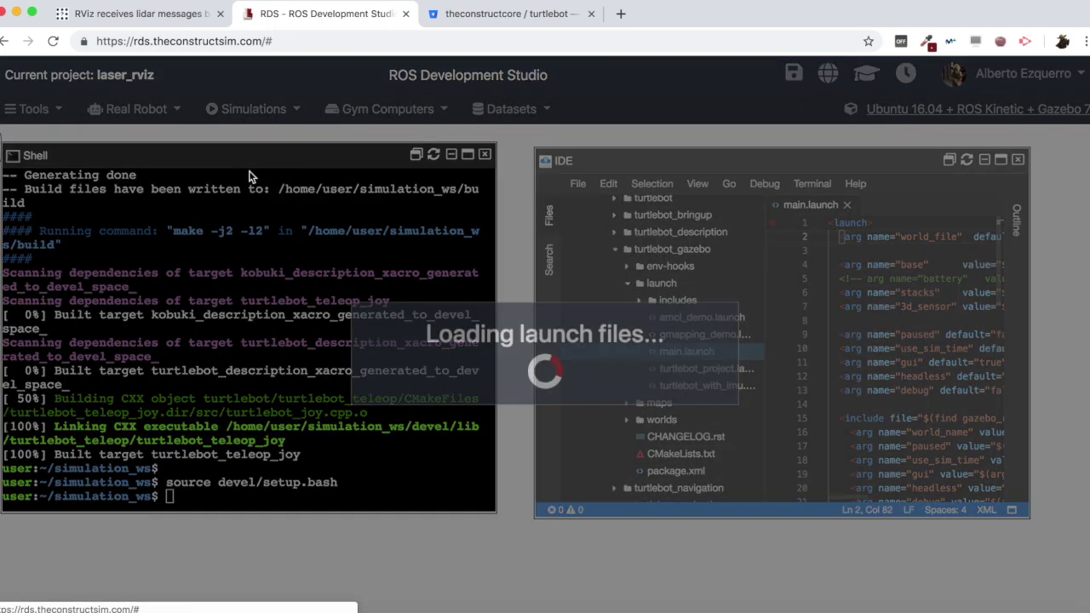
click(517, 362)
scroll(531, 437, down, 10)
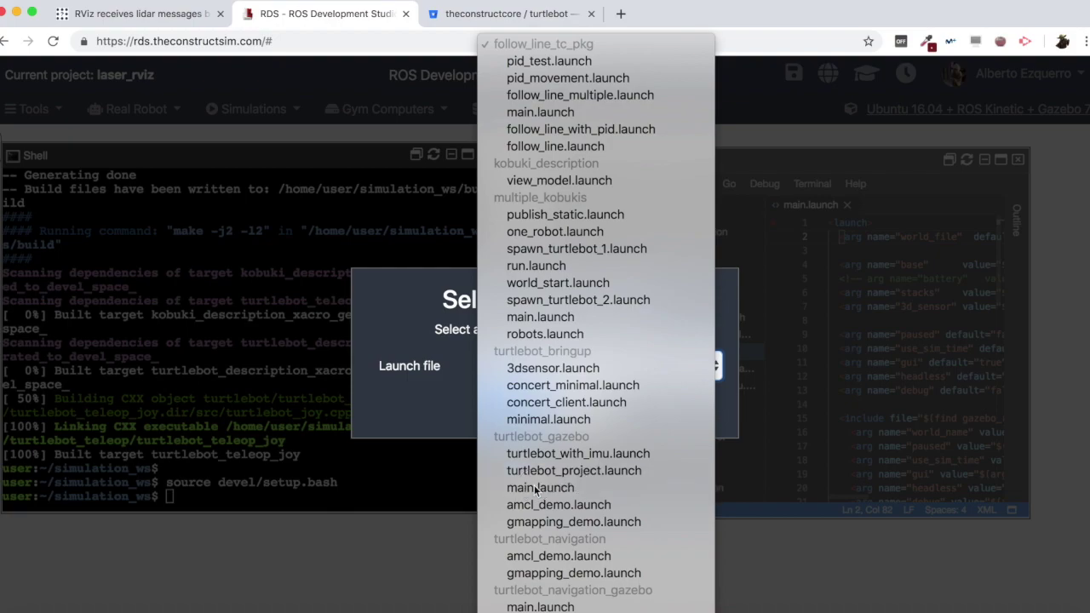
click(534, 487)
click(514, 407)
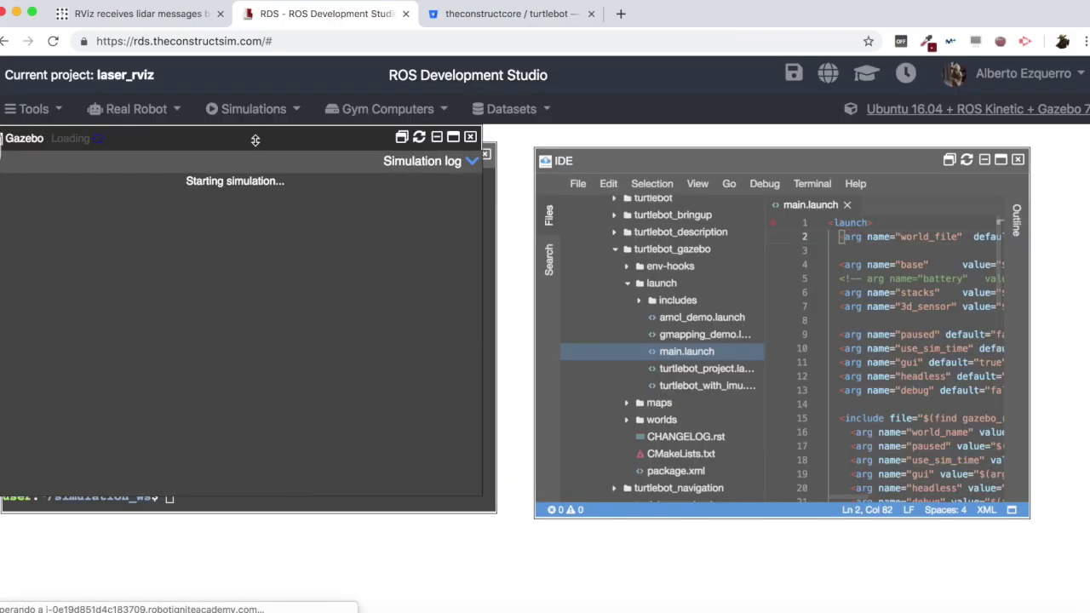
Move the Gazebo panel aside so the shell is visible in front again.
drag(243, 144, 643, 196)
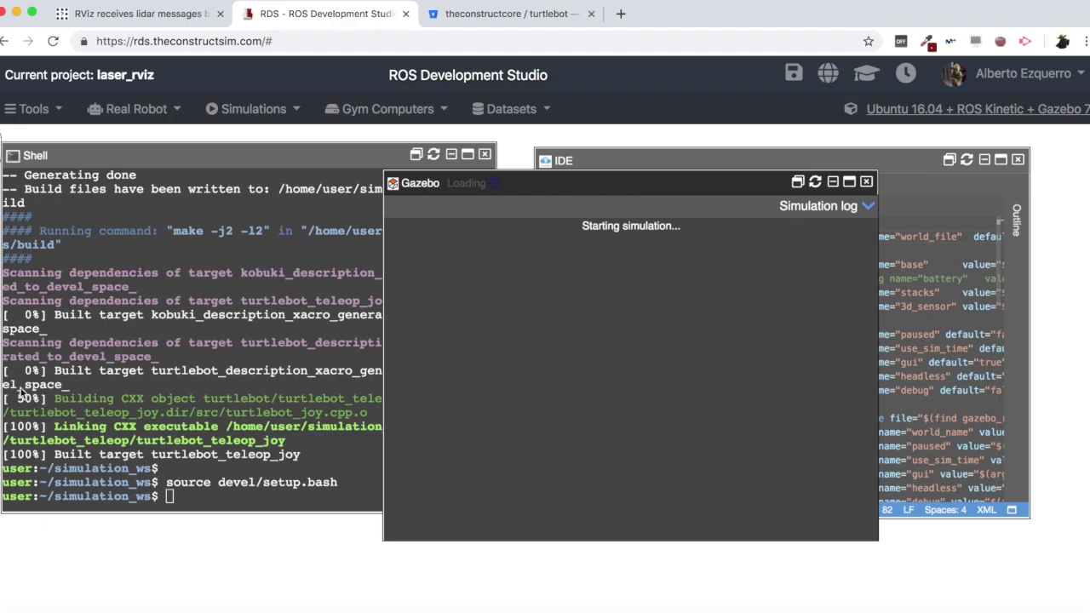
click(147, 373)
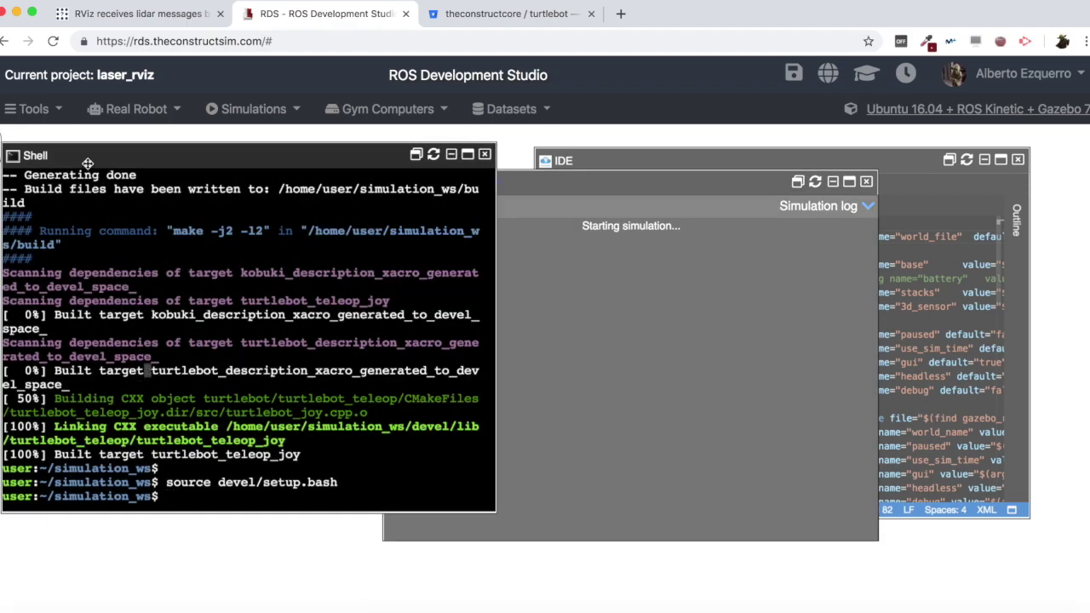
drag(87, 161, 80, 149)
Open a second shell below the first, briefly opening and closing the graphical tools window.
click(34, 109)
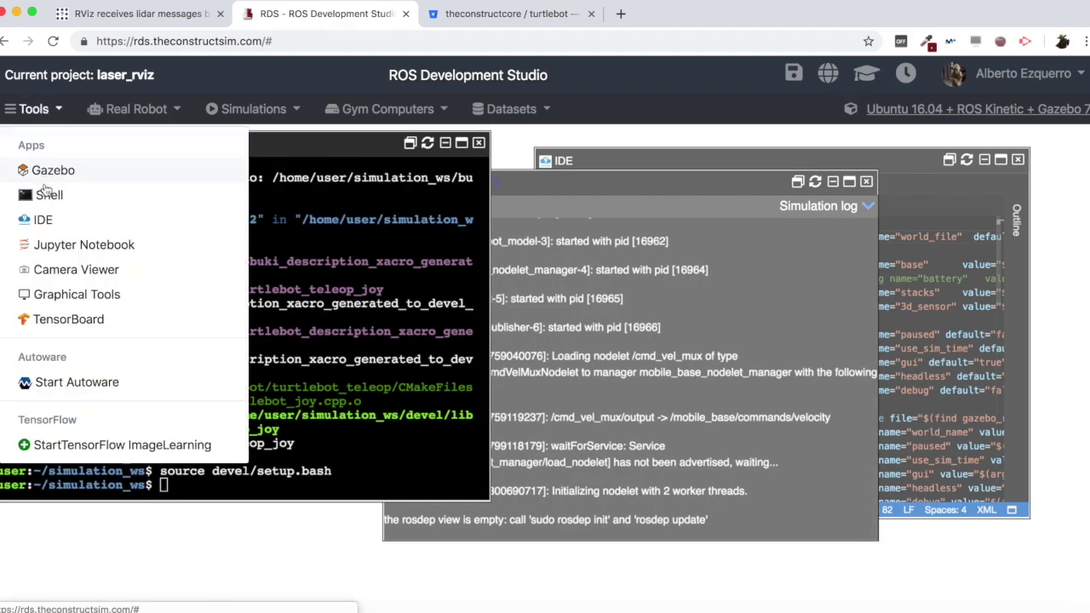
click(49, 195)
drag(100, 139, 109, 263)
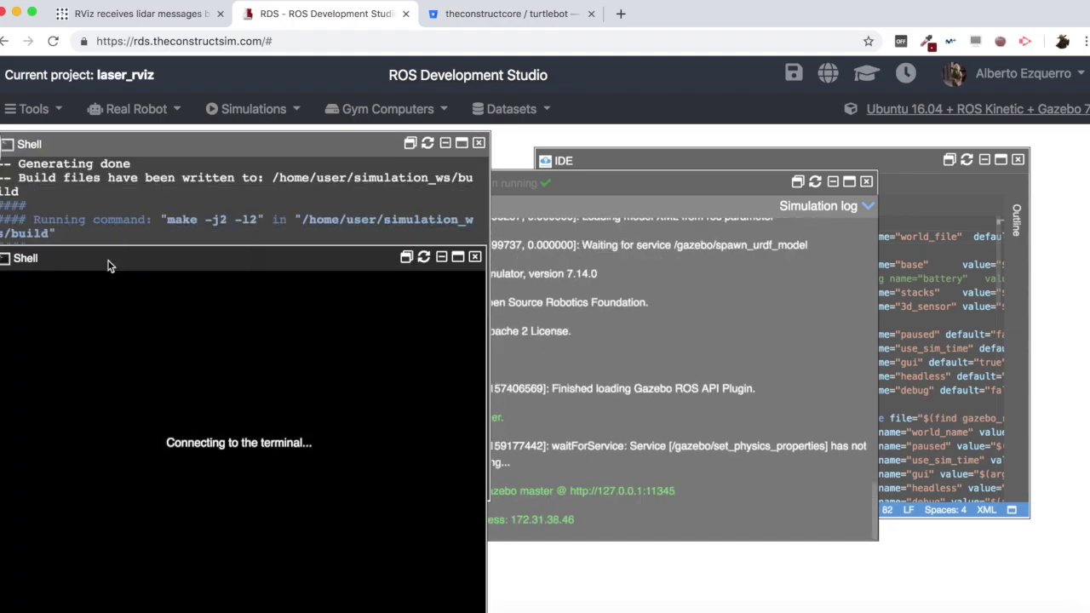
click(33, 109)
click(51, 294)
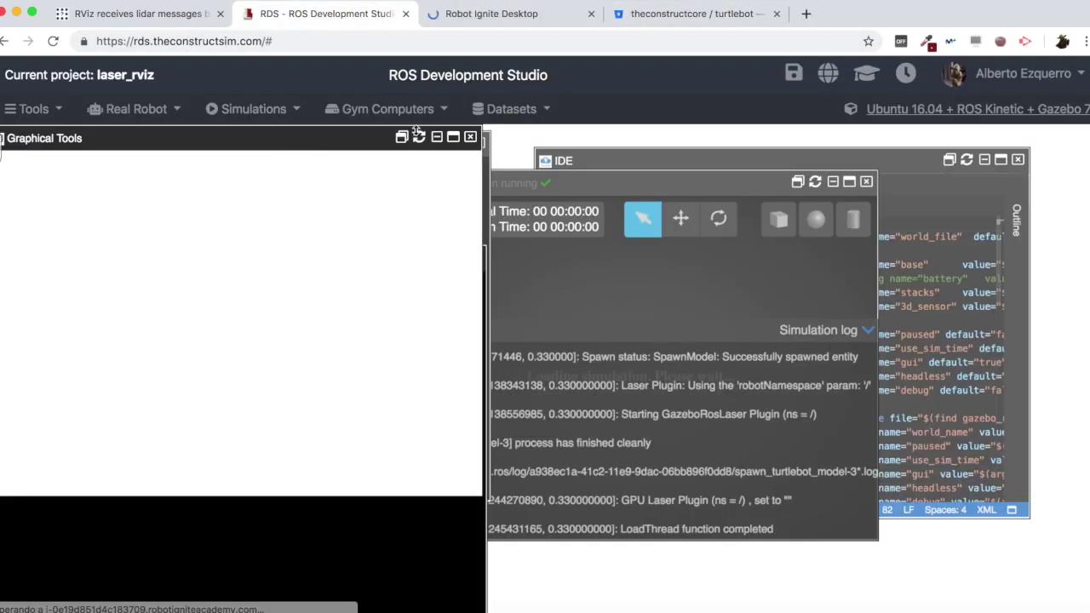
click(469, 137)
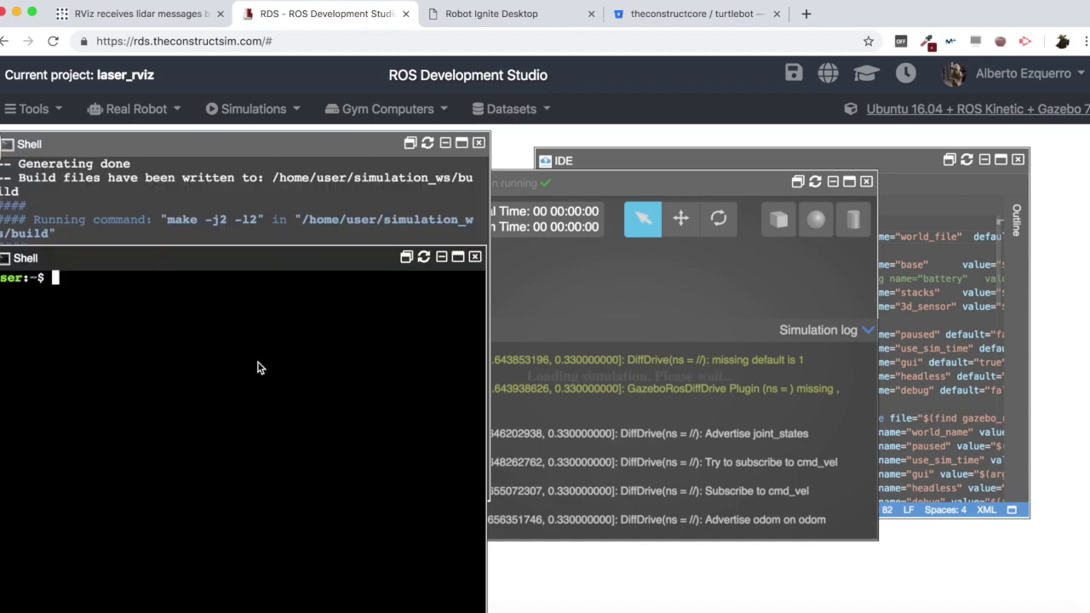
Run 'rosrun rviz rviz' in the new shell and view RViz on the remote desktop.
key(Return)
text(rosrun )
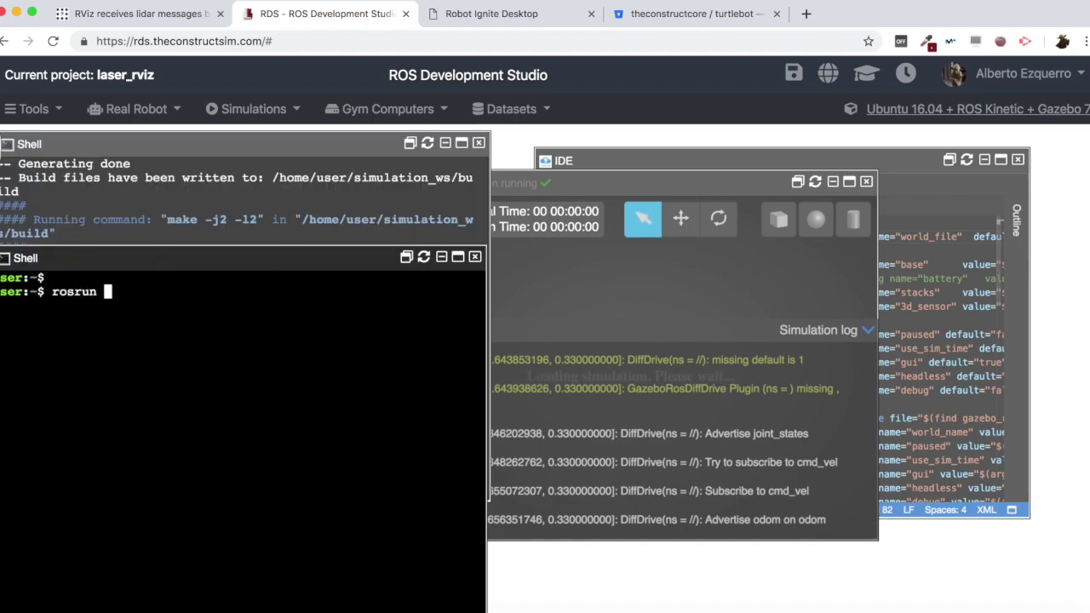
text(rviz rviz)
key(Return)
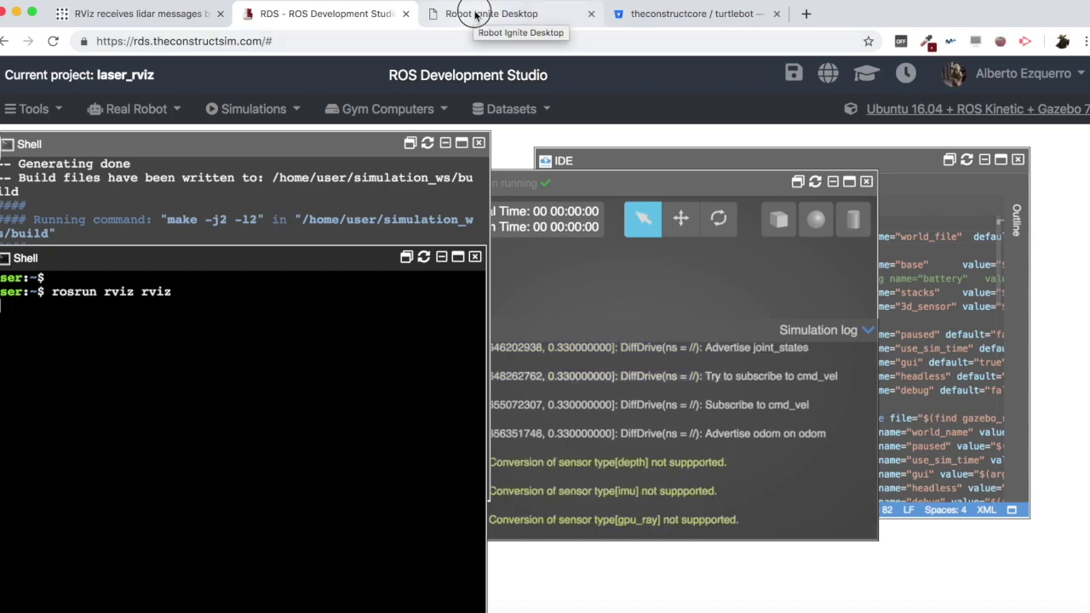
click(475, 17)
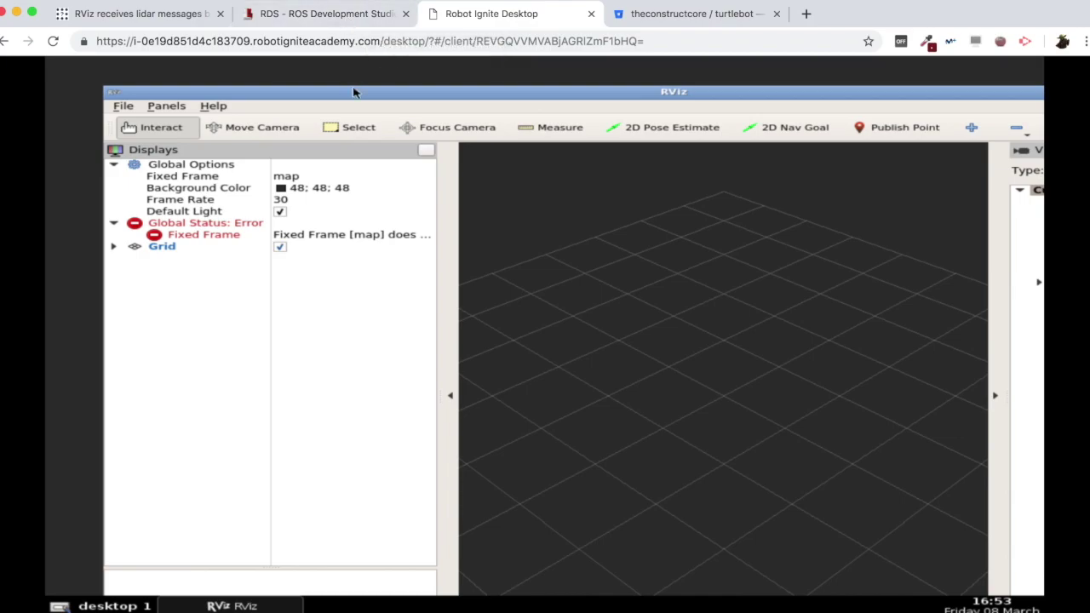
Maximize RViz and set its Fixed Frame to base_link.
double_click(354, 92)
click(264, 146)
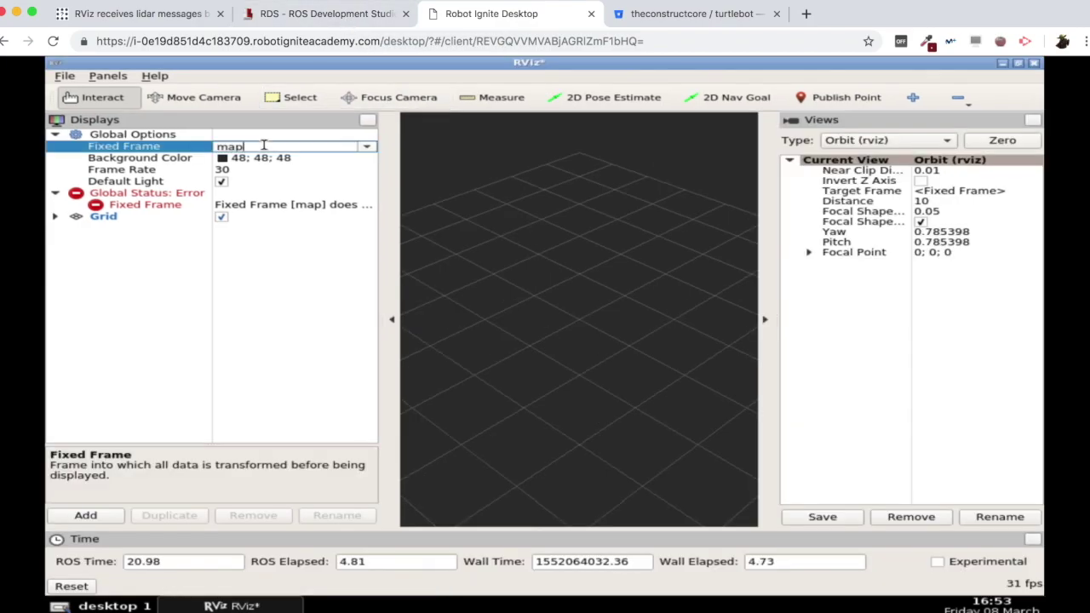
click(366, 147)
click(284, 170)
click(770, 282)
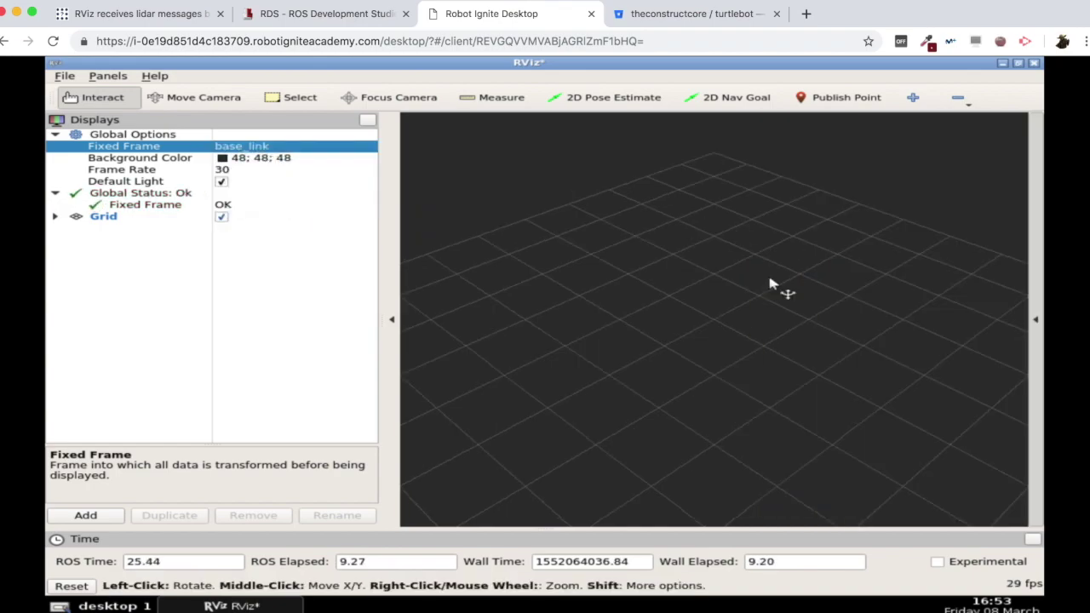
Add a LaserScan display and expand its properties to the topic setting.
click(85, 516)
scroll(443, 228, down, 10)
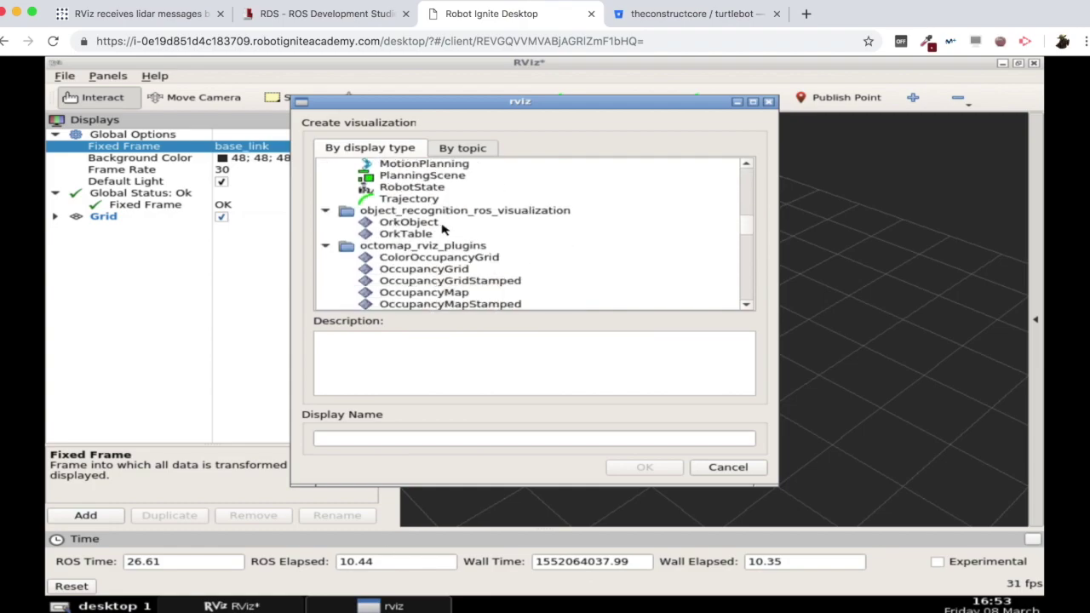
scroll(443, 229, down, 6)
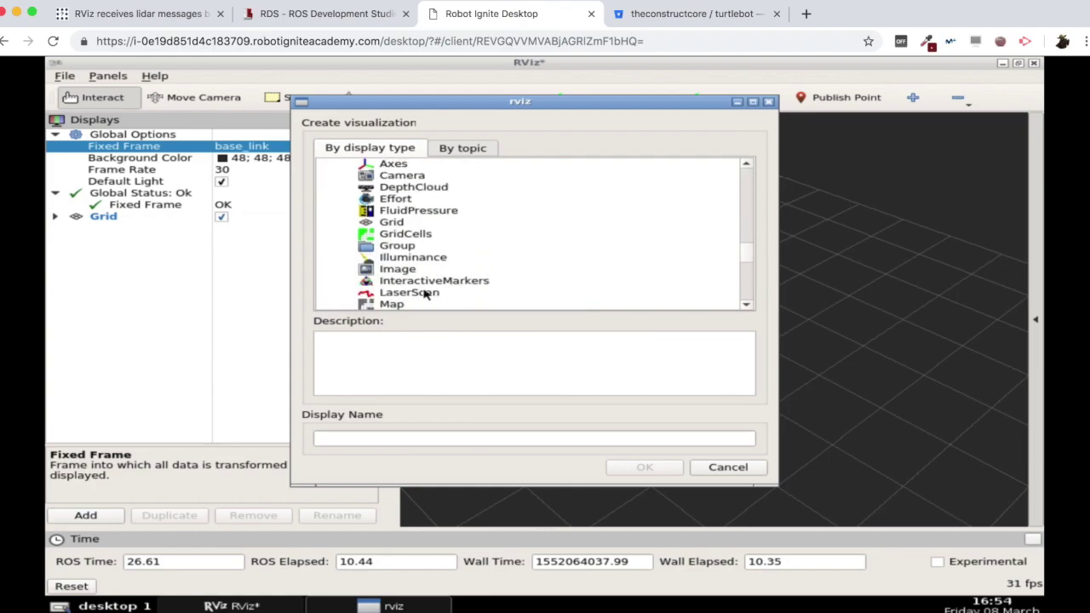
double_click(421, 292)
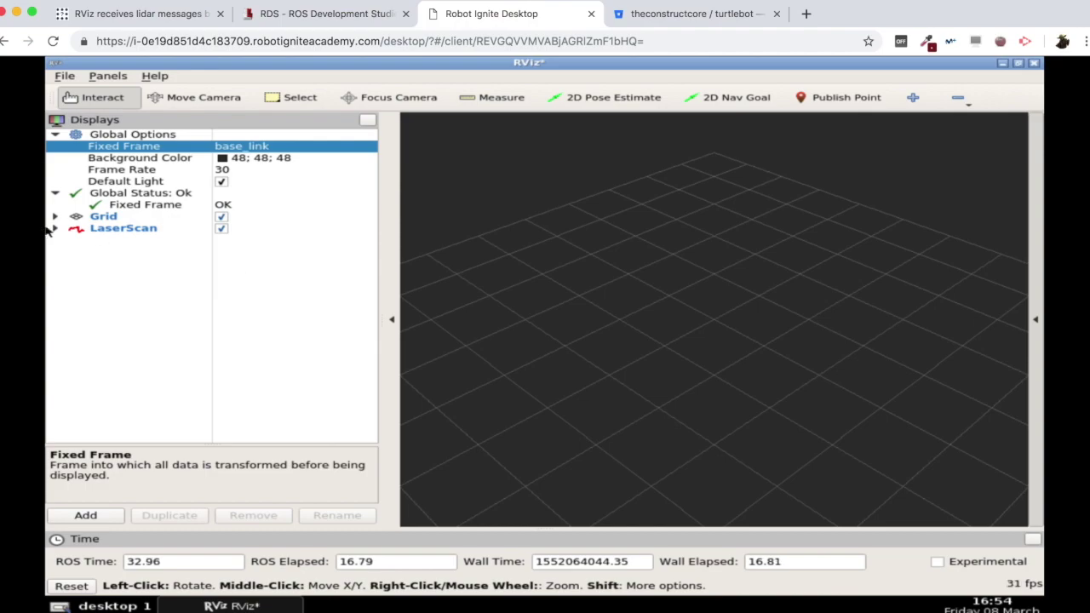
click(54, 228)
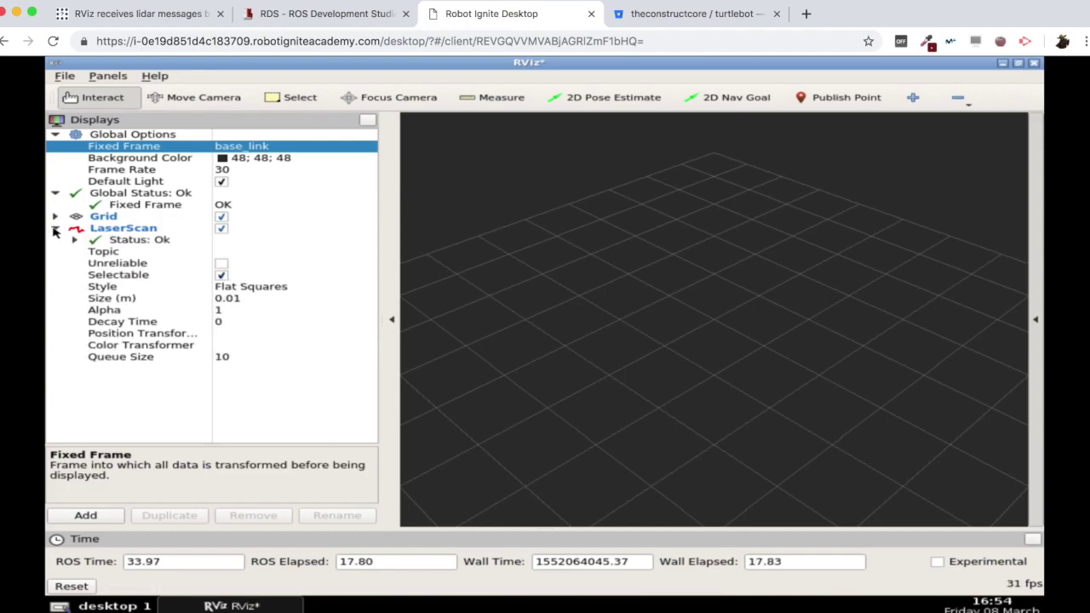
click(160, 252)
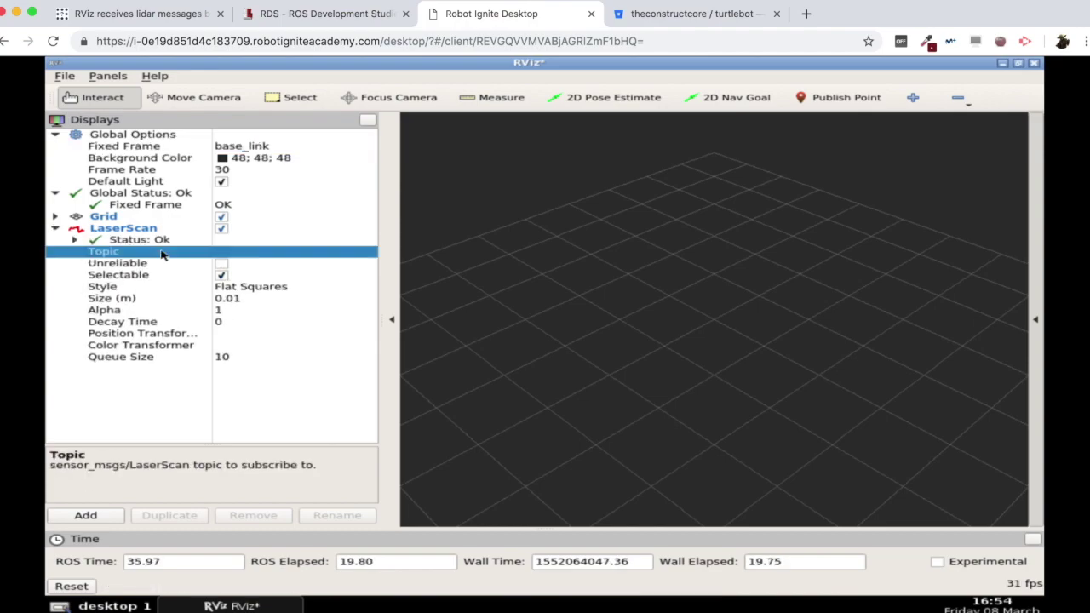
click(352, 17)
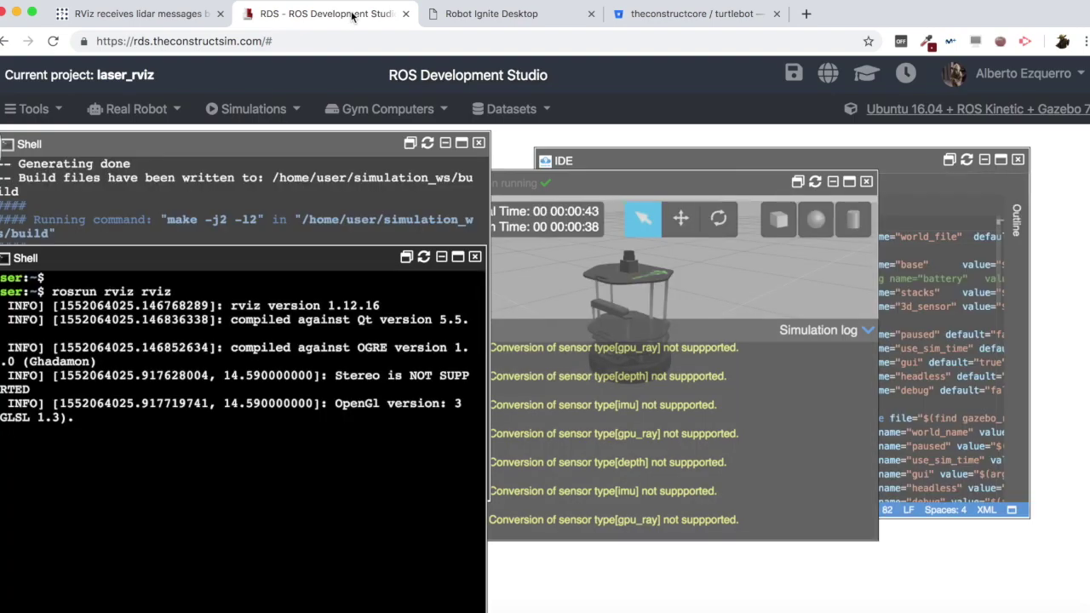
Raise the Gazebo panel, hide its simulation log, and zoom out around the Turtlebot.
click(699, 438)
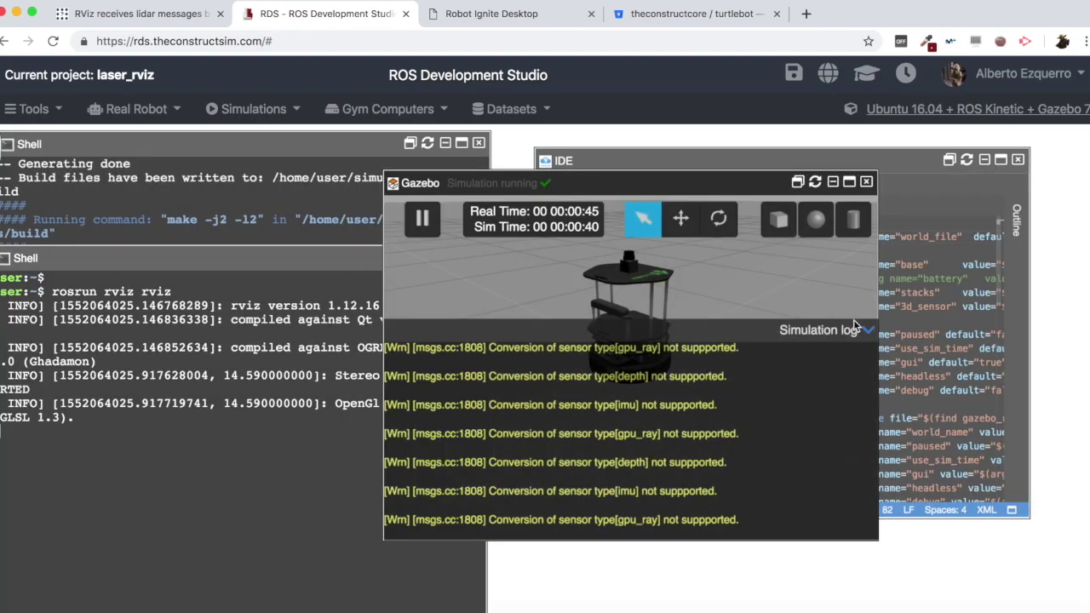
click(868, 330)
scroll(724, 341, down, 10)
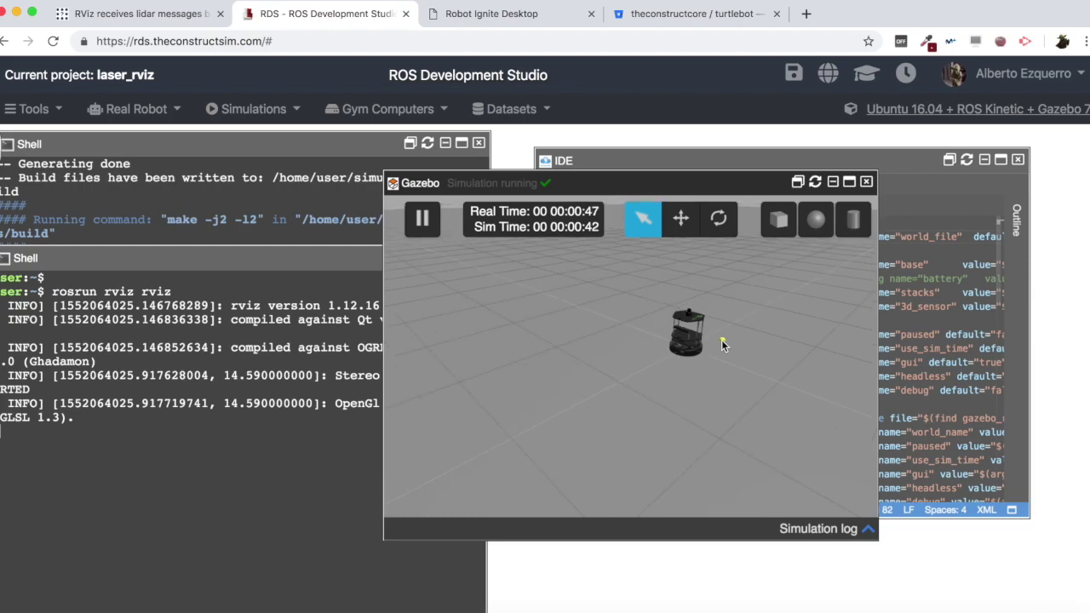
scroll(738, 349, down, 5)
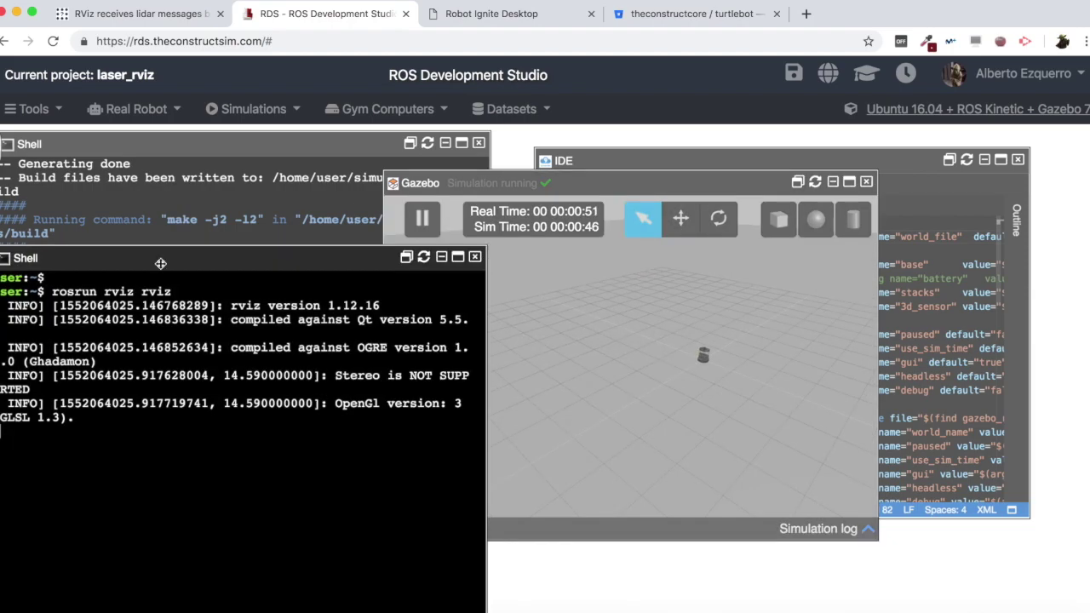
click(136, 199)
List ROS topics, then print one /kobuki/laser/scan message with 'rostopic echo -n1'.
text(rostopic list)
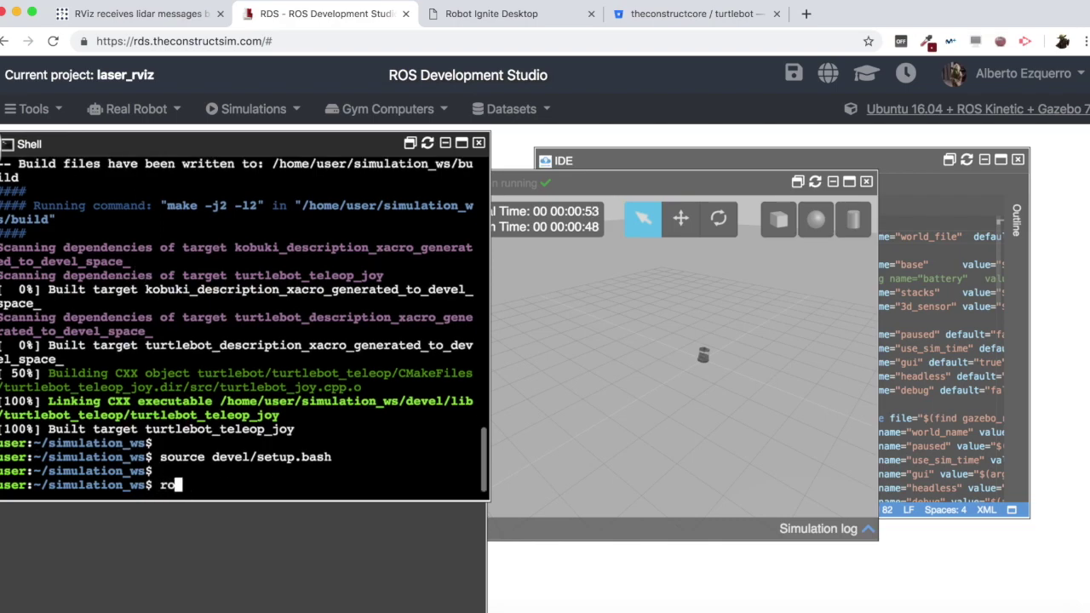
key(Return)
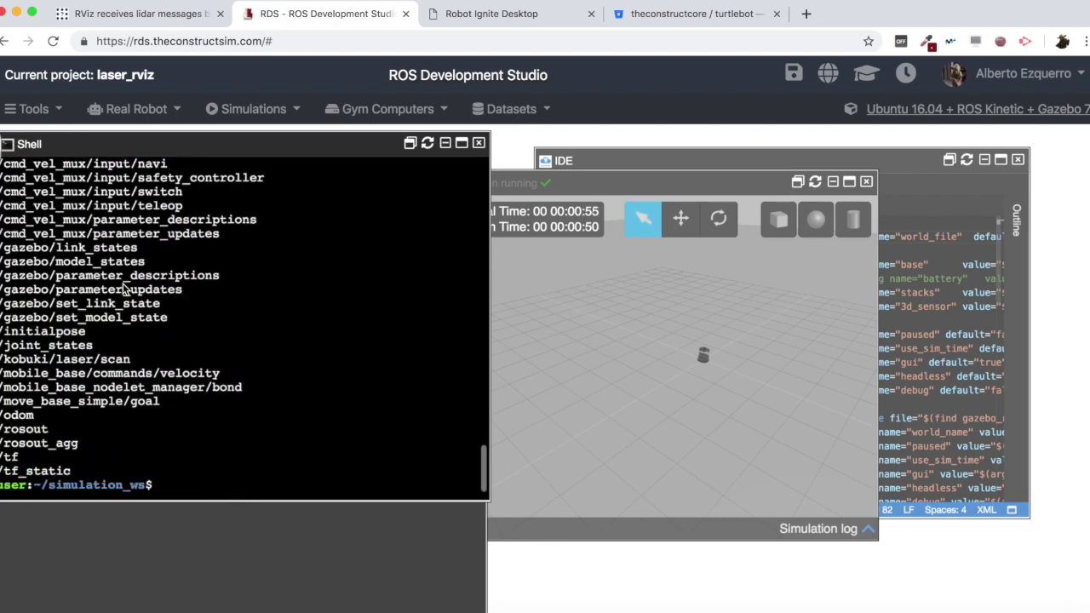
double_click(28, 365)
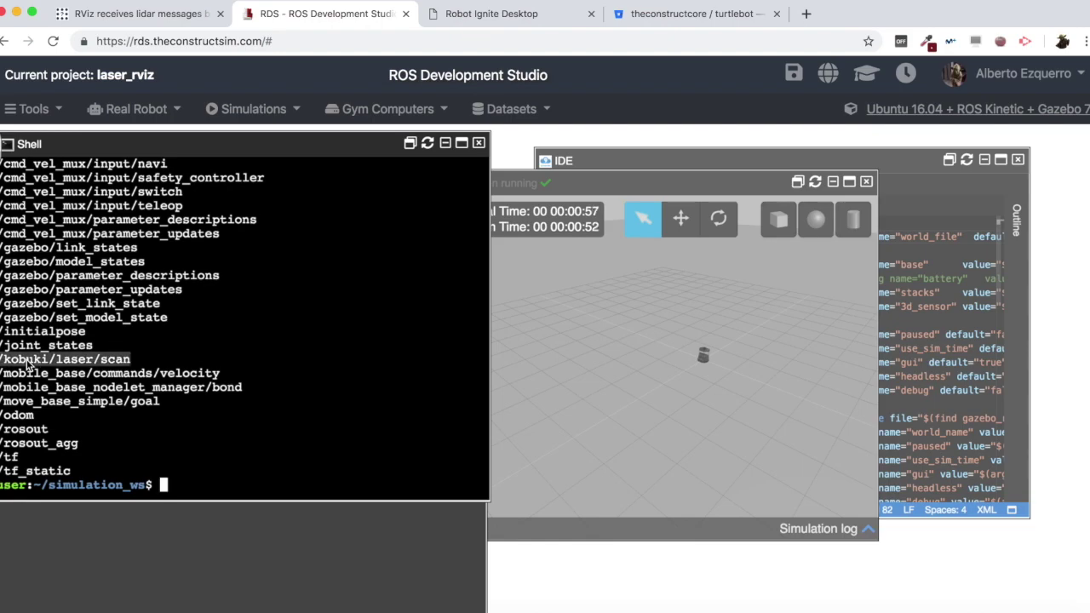
click(197, 360)
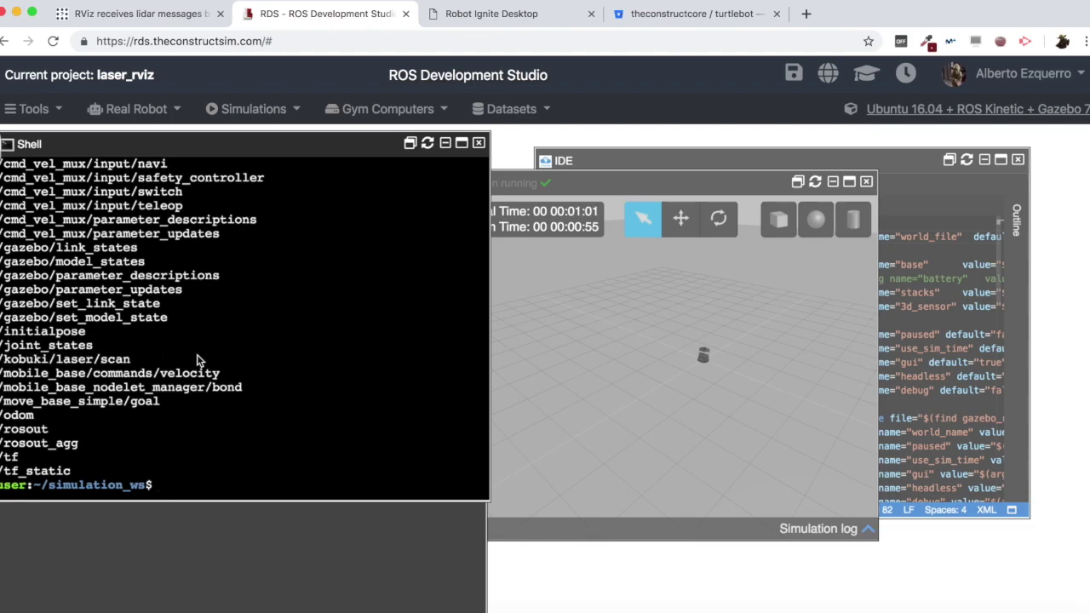
key(Return)
text(rost)
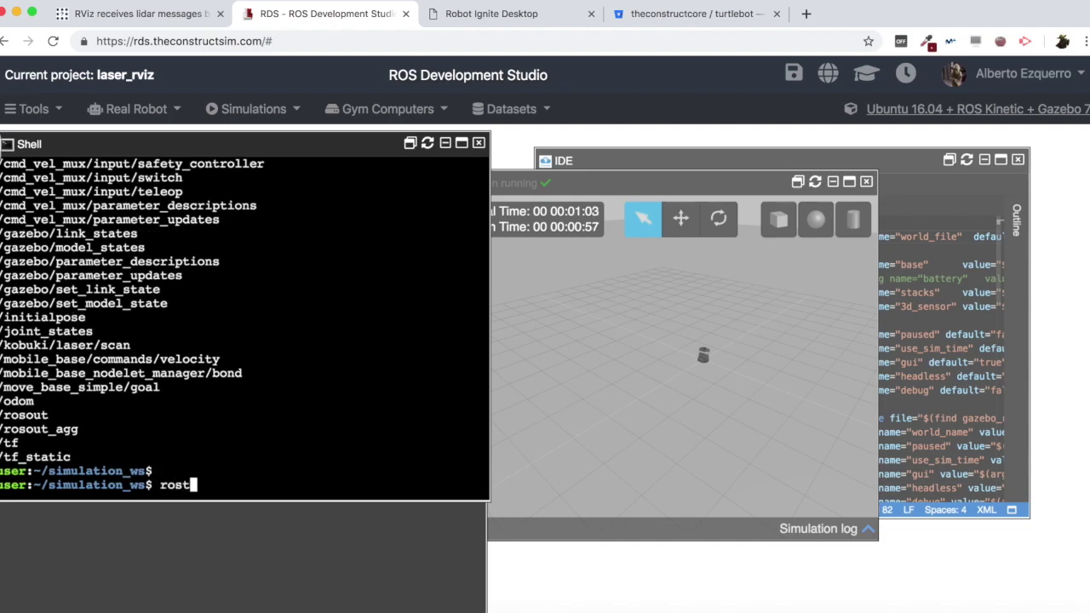
text(opic echo /ko)
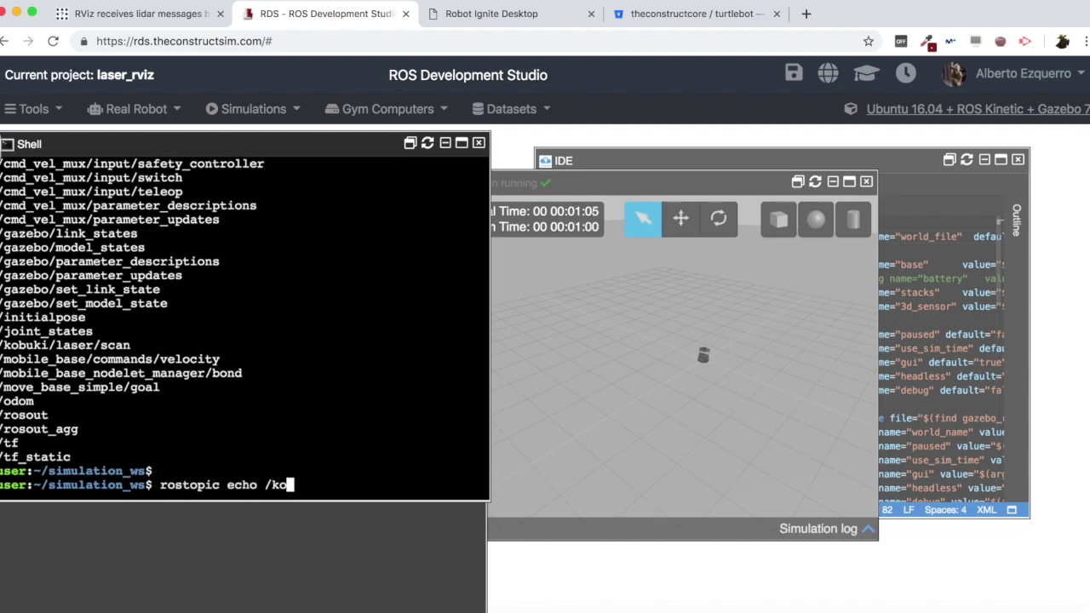
key(Tab)
text(-n1)
key(Return)
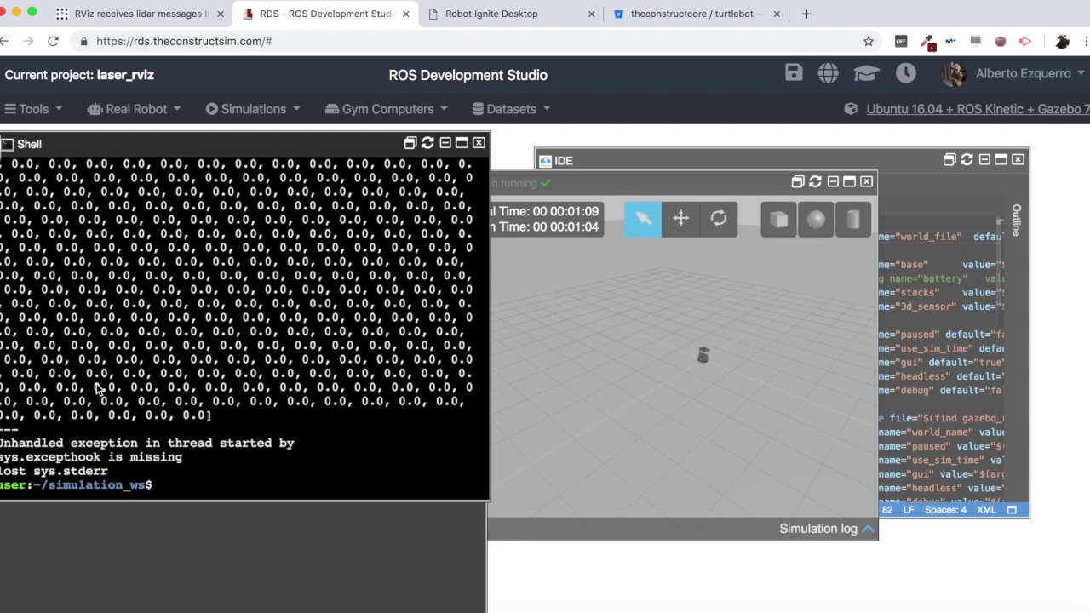
Scroll through the scan message and highlight range_max 30.0.
scroll(98, 388, up, 5)
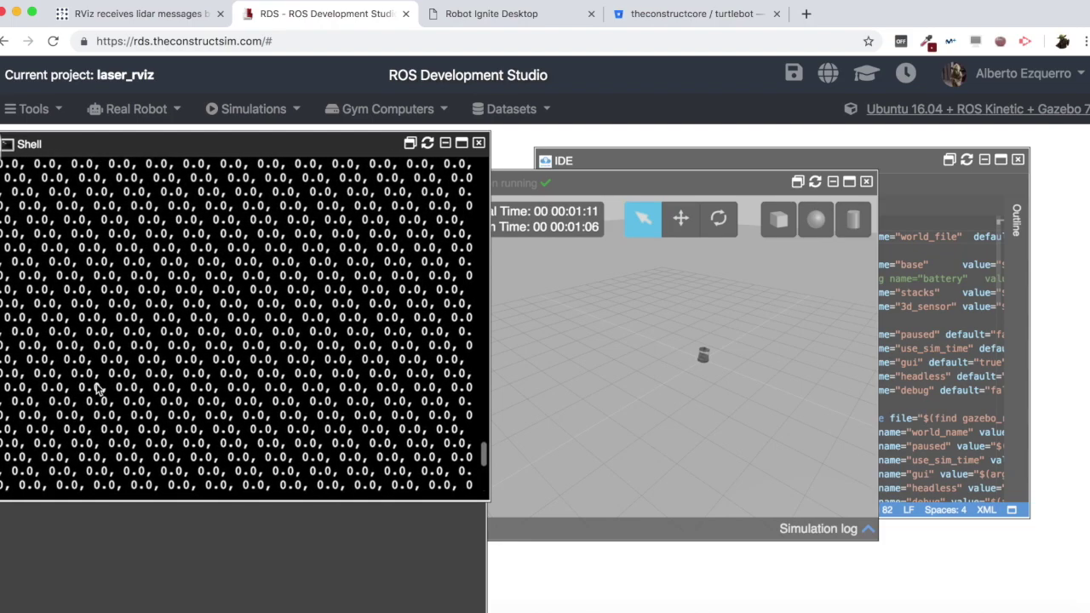
scroll(119, 362, up, 5)
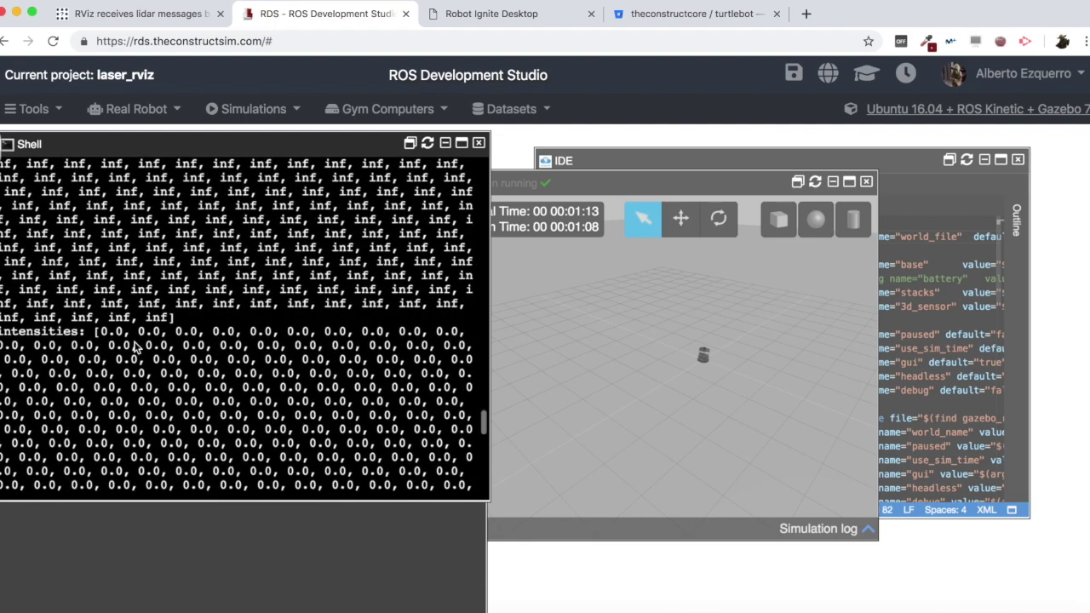
scroll(134, 345, up, 5)
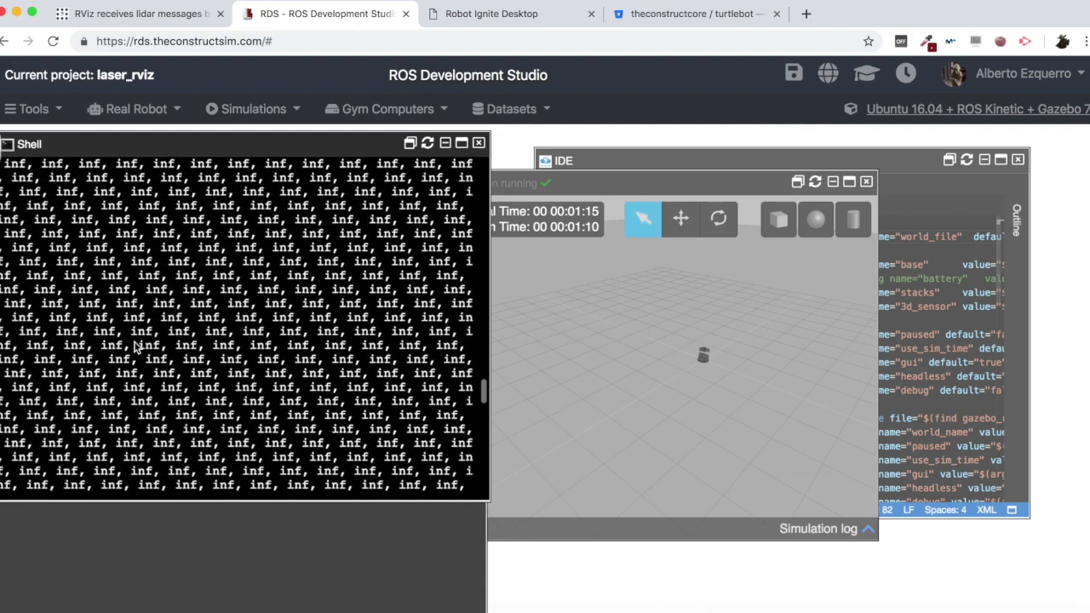
scroll(133, 345, up, 8)
scroll(38, 336, down, 3)
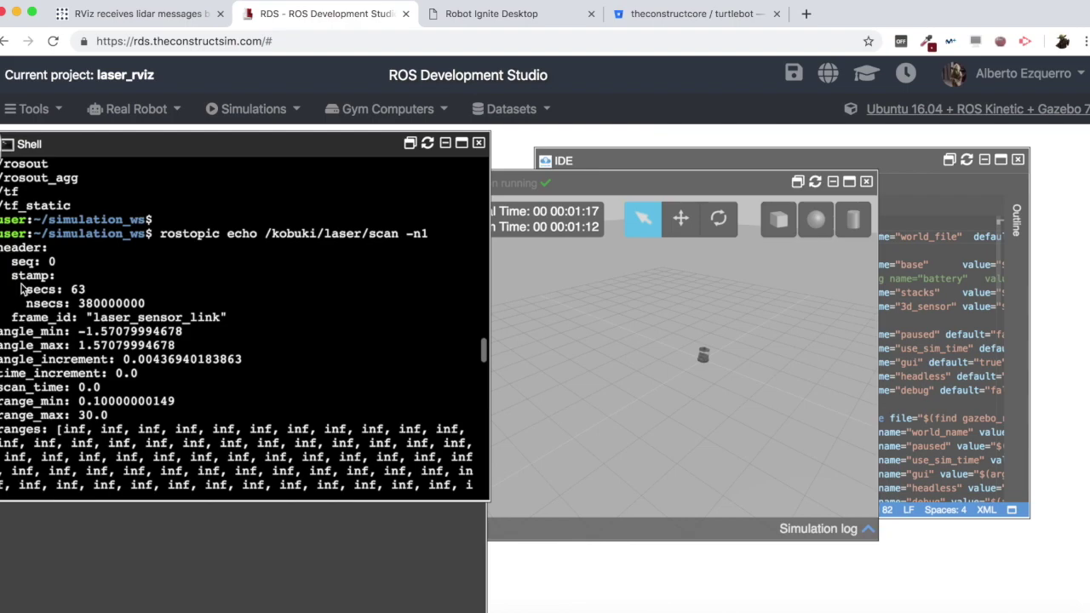
scroll(41, 279, down, 2)
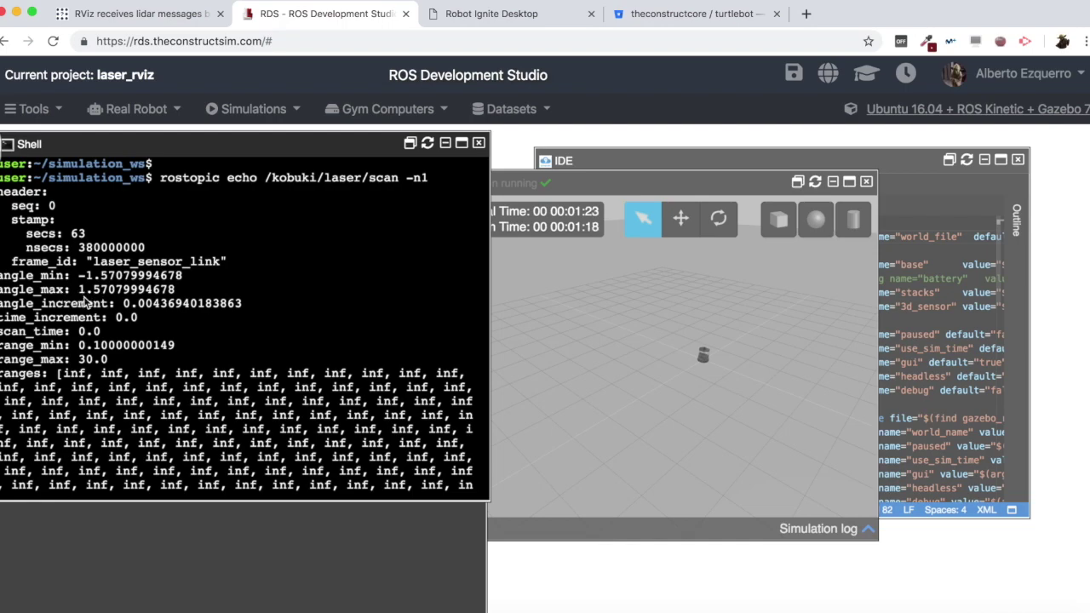
scroll(96, 309, down, 2)
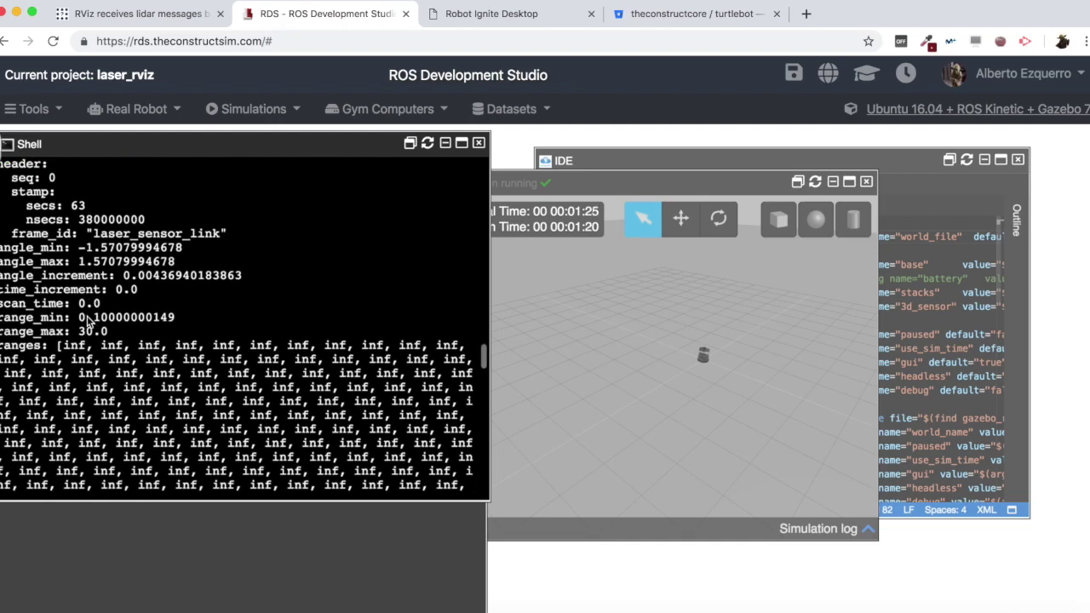
click(54, 335)
double_click(53, 335)
double_click(85, 332)
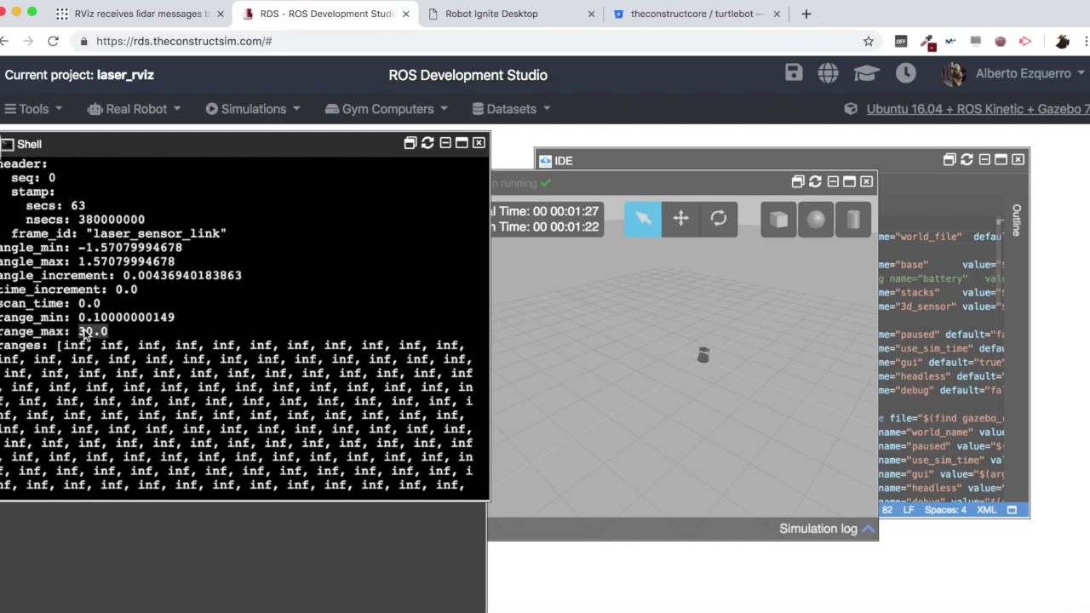
Highlight the ranges list, showing every range value is inf.
scroll(85, 334, down, 3)
double_click(24, 305)
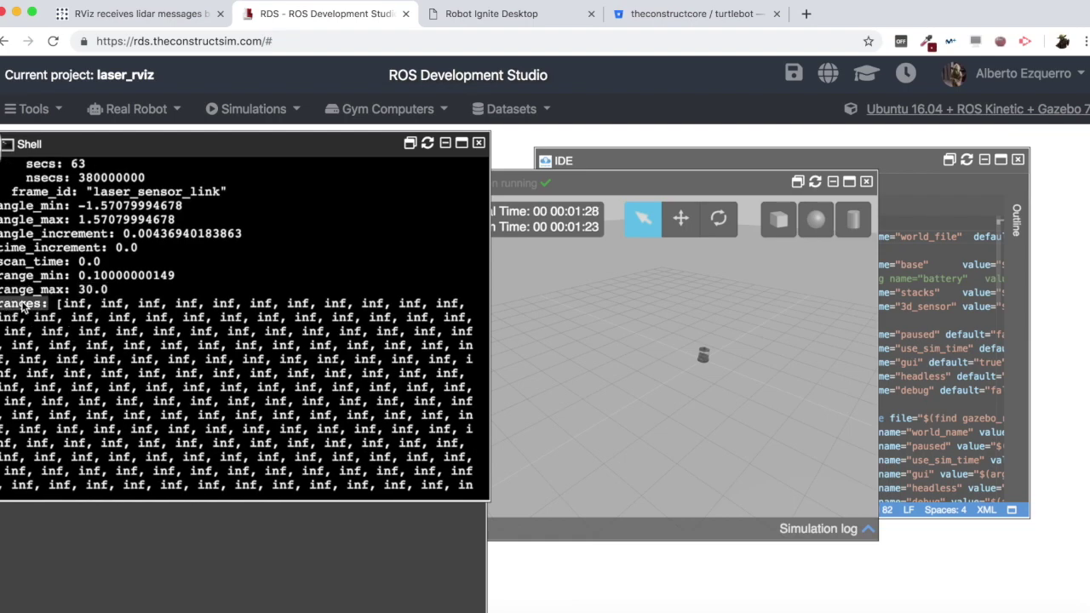
double_click(70, 305)
double_click(114, 305)
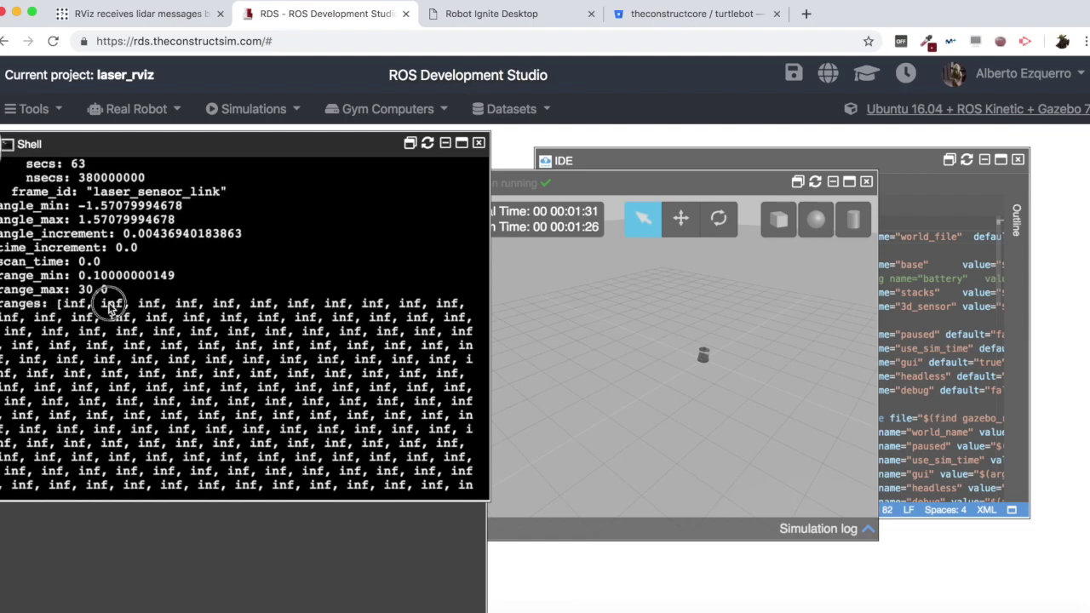
double_click(150, 305)
double_click(186, 305)
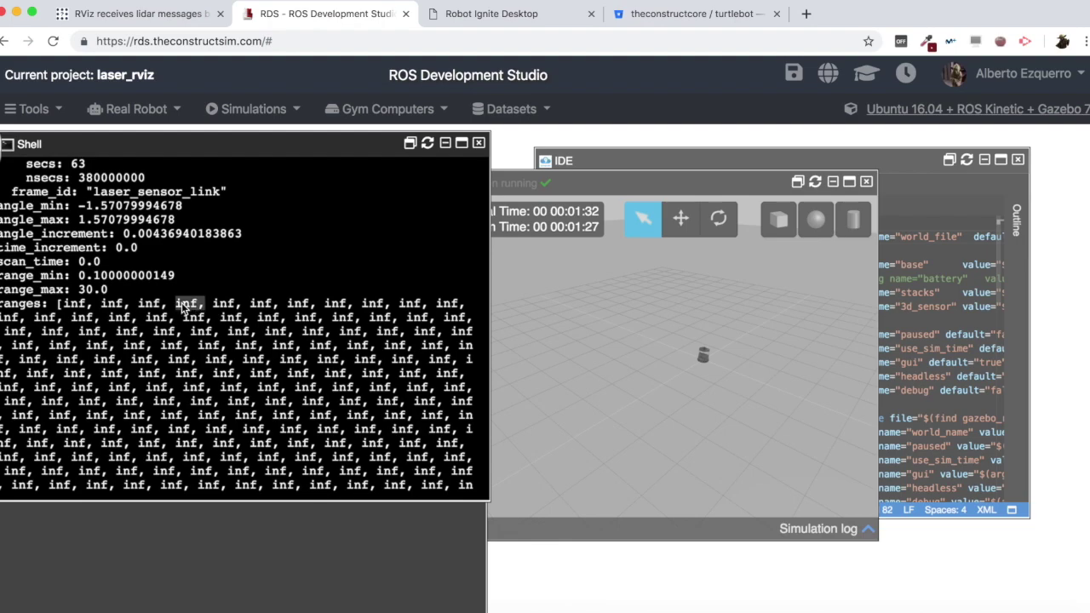
double_click(226, 303)
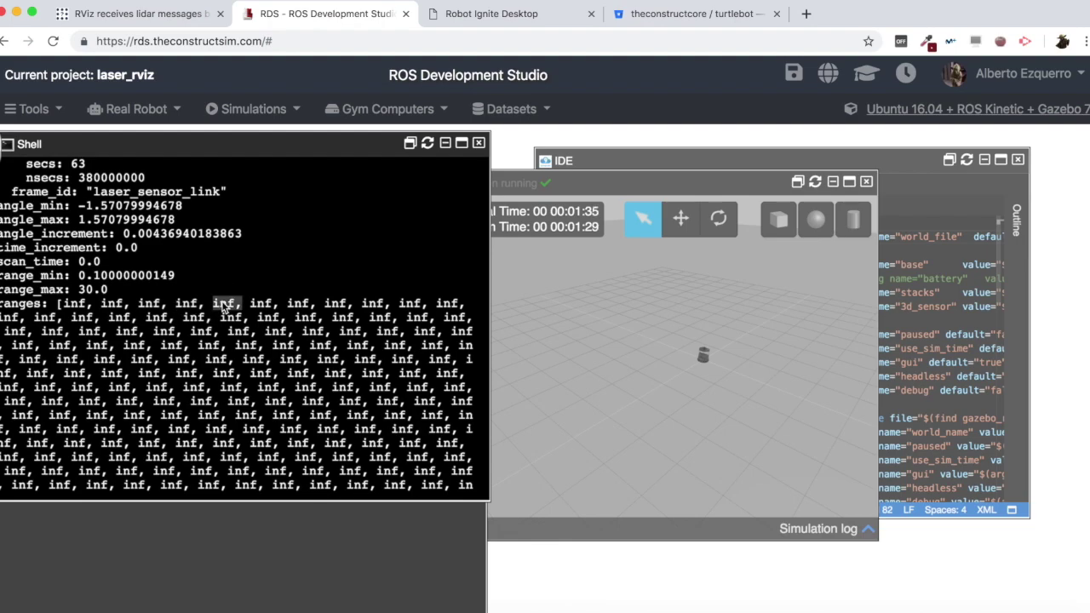
scroll(225, 308, down, 5)
scroll(224, 307, down, 5)
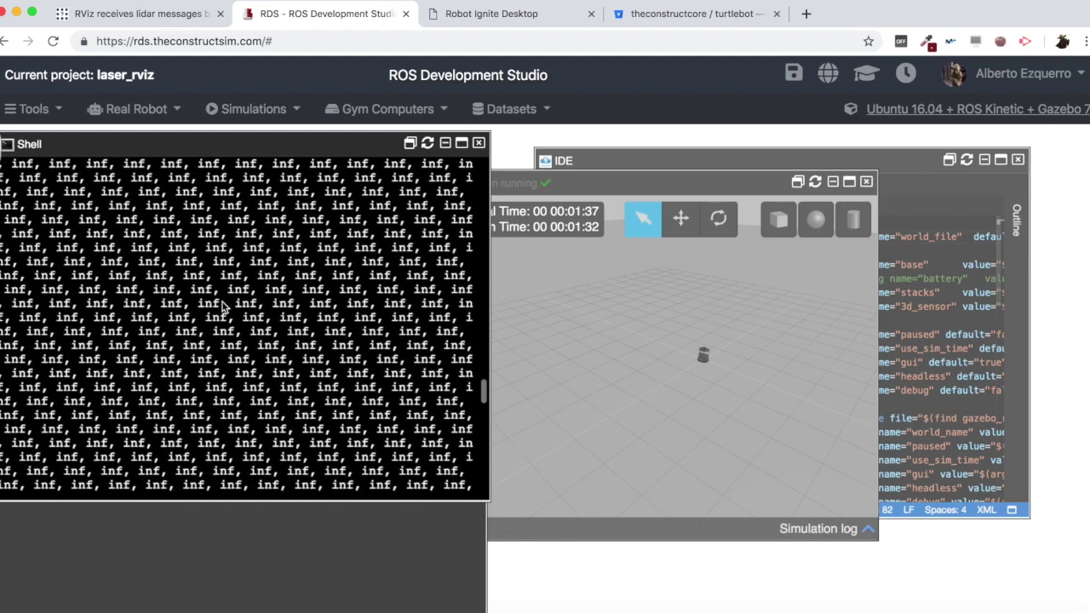
scroll(225, 308, down, 3)
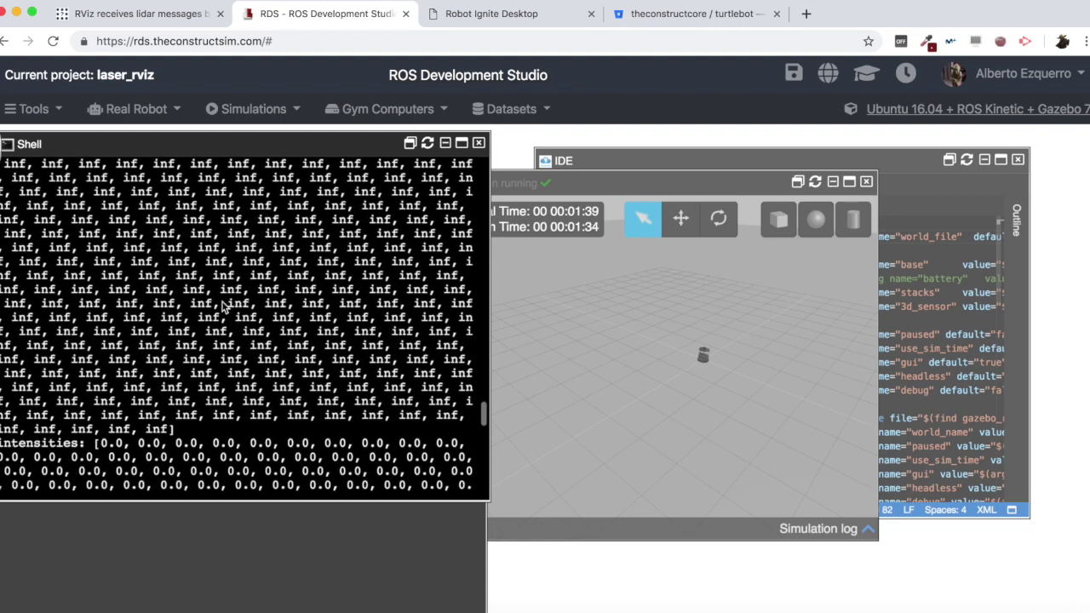
scroll(224, 307, up, 2)
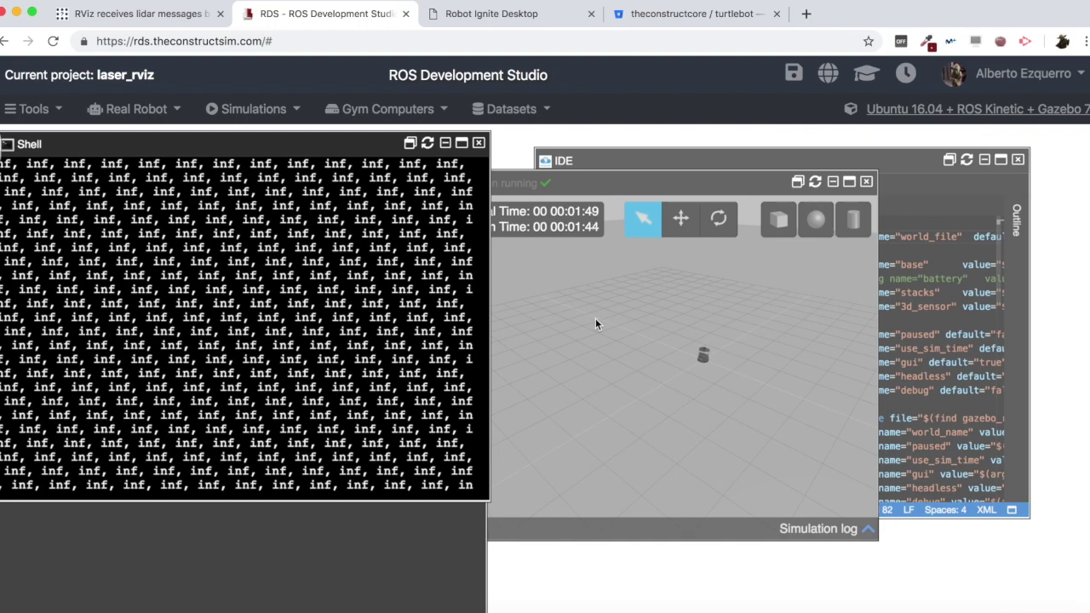
click(314, 265)
double_click(313, 264)
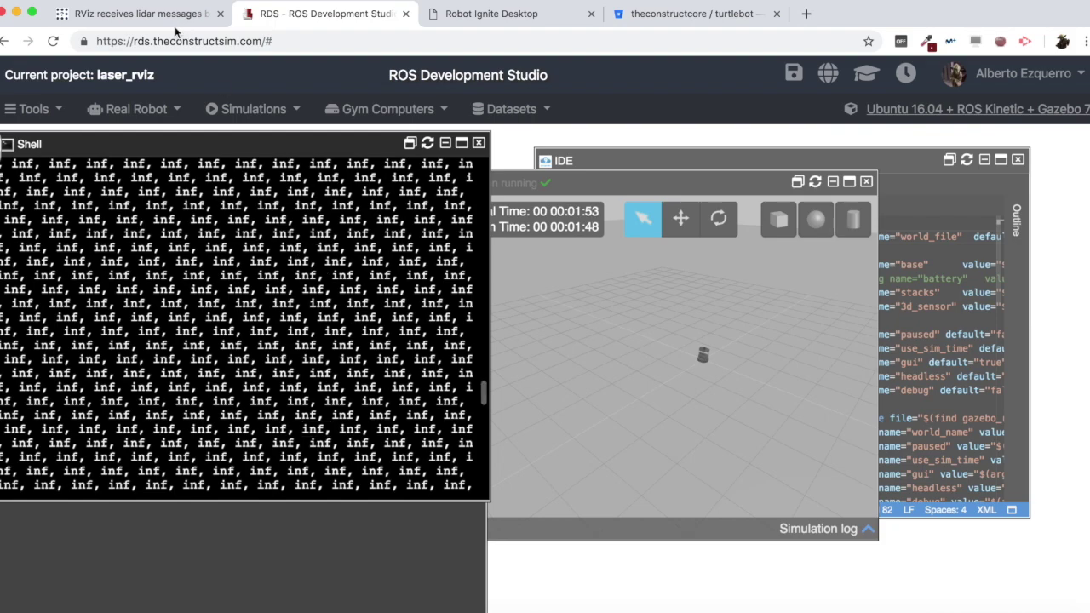
Scroll the ROS Answers lidar question to its inf-filled rostopic echo screenshot, then return to RDS.
click(157, 14)
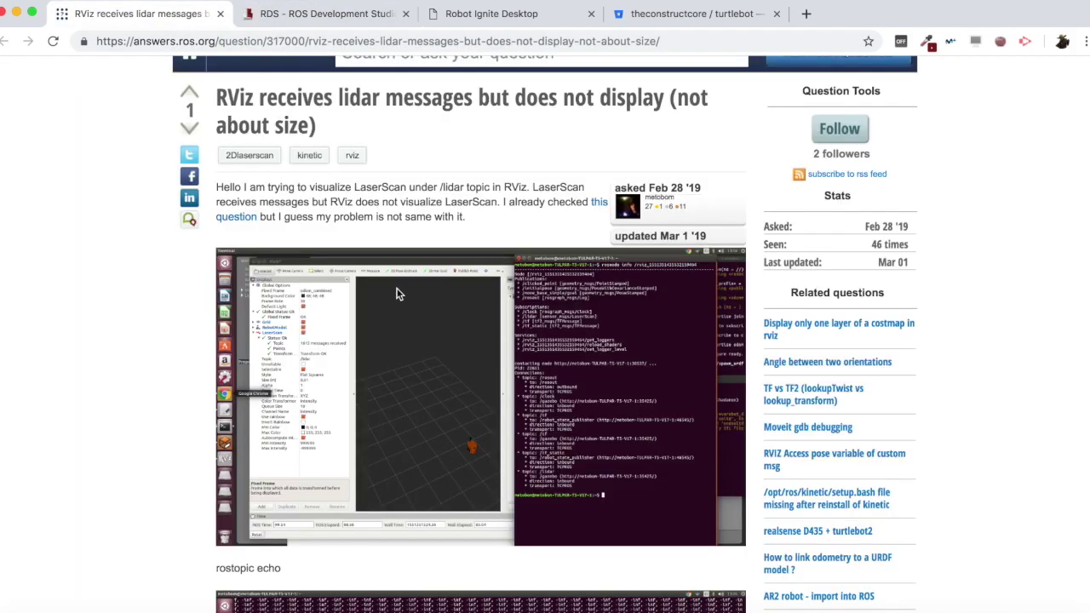
scroll(396, 294, down, 2)
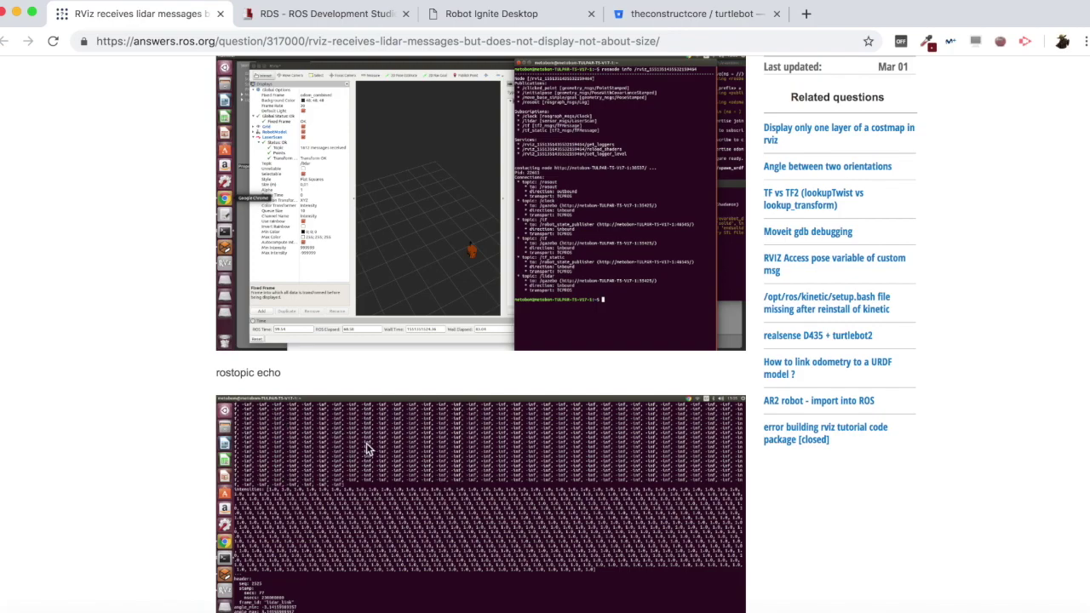
scroll(367, 443, down, 1)
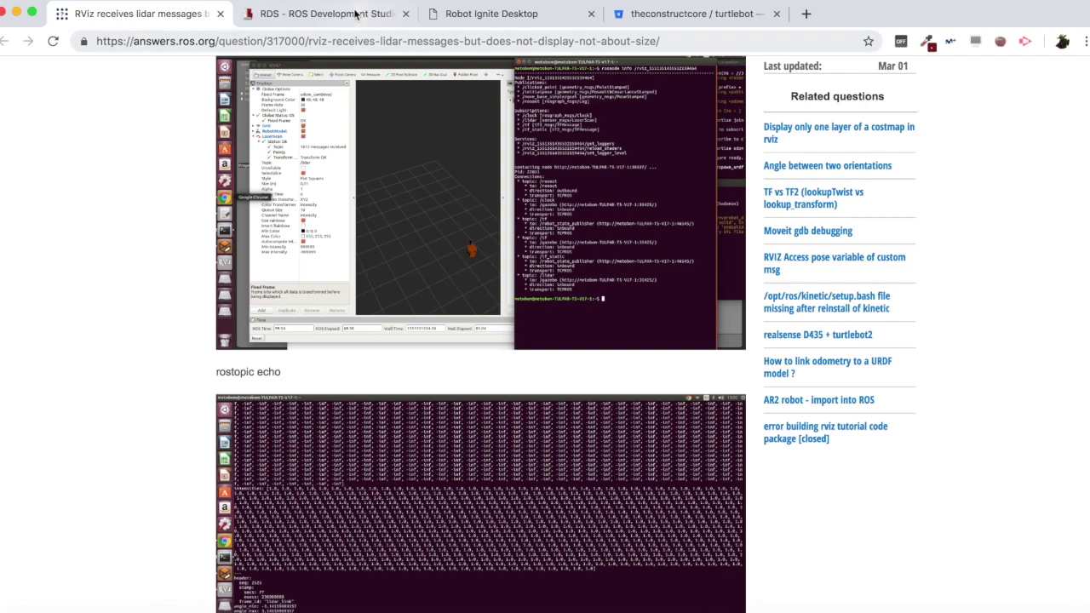
click(353, 13)
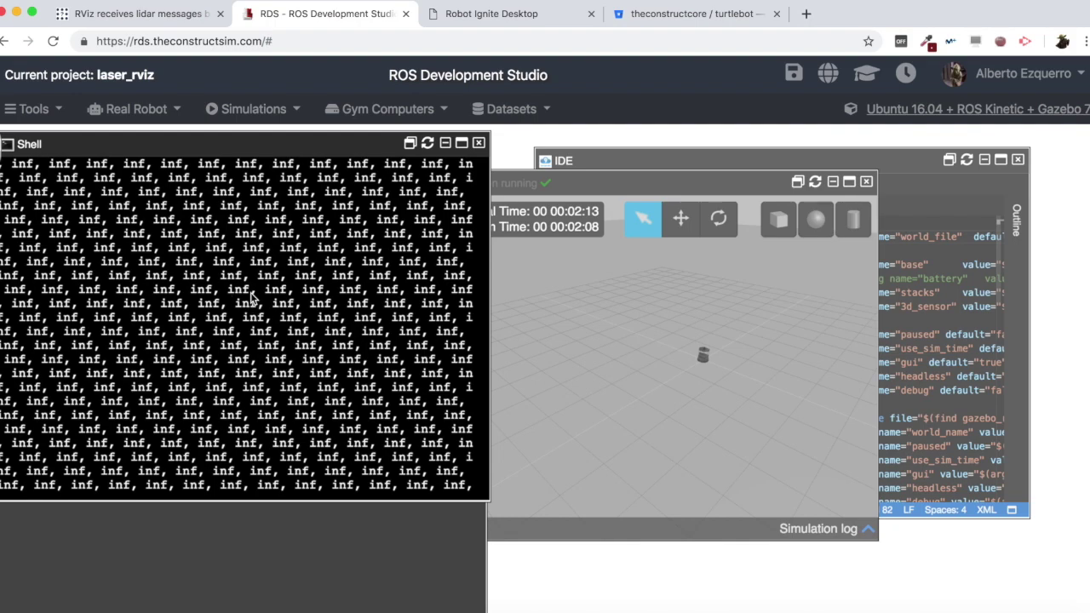
key(ctrl+c)
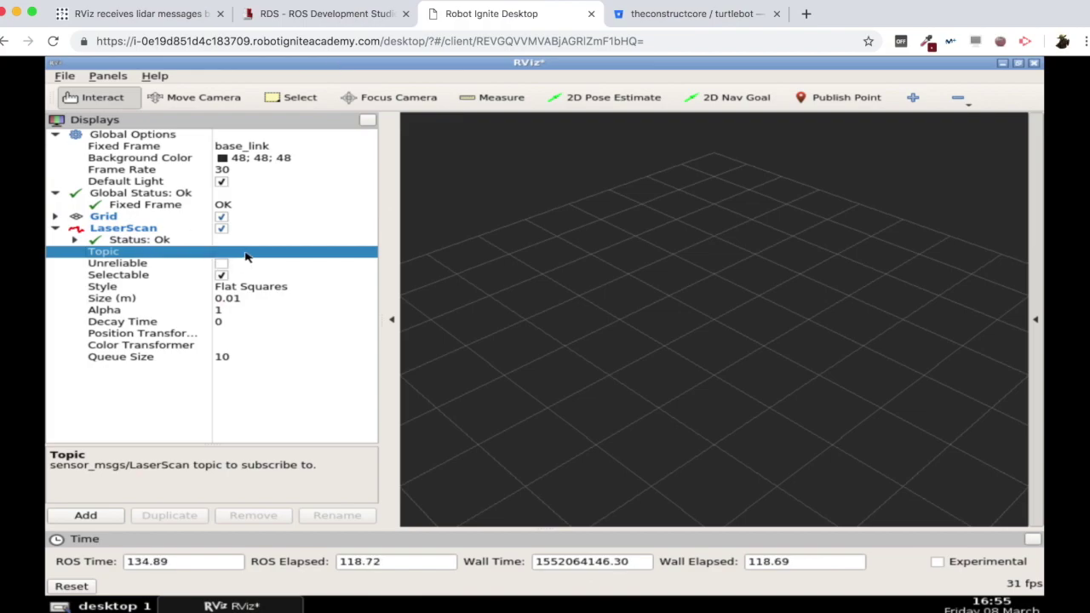
click(245, 258)
click(367, 252)
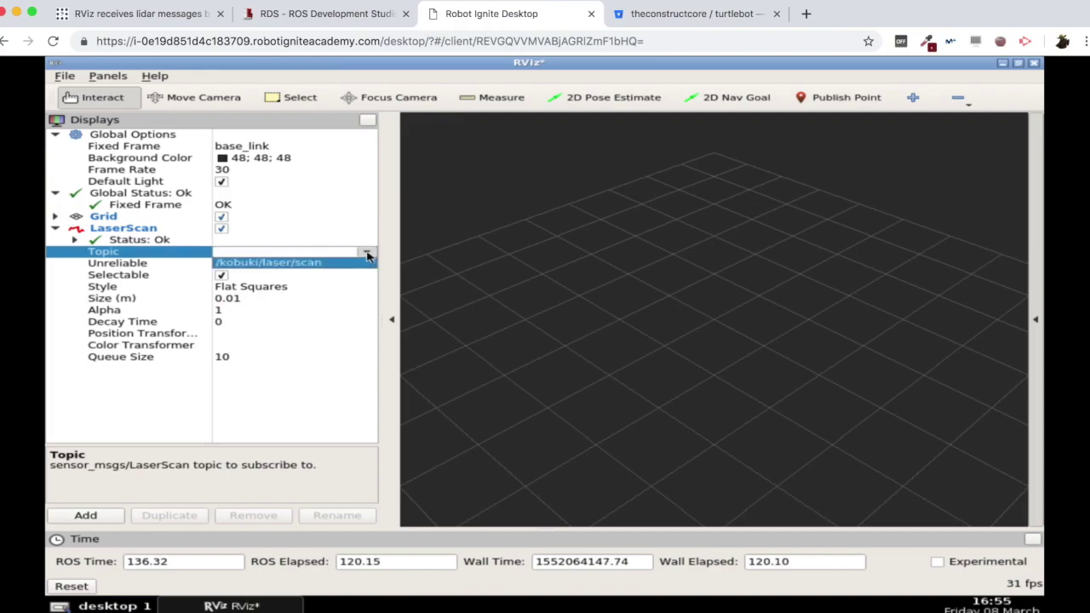
click(315, 264)
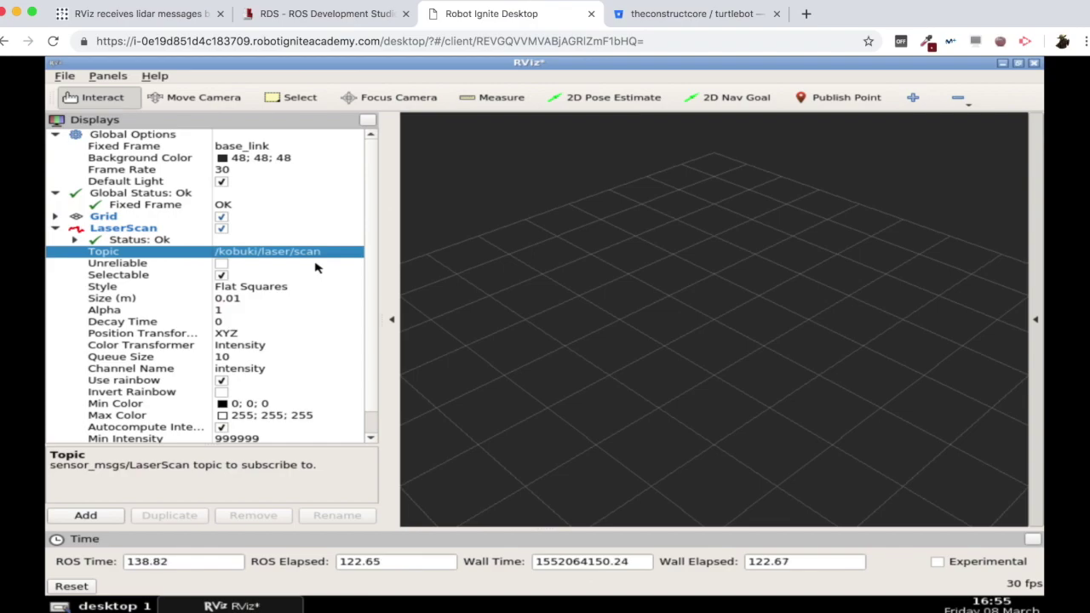
click(74, 239)
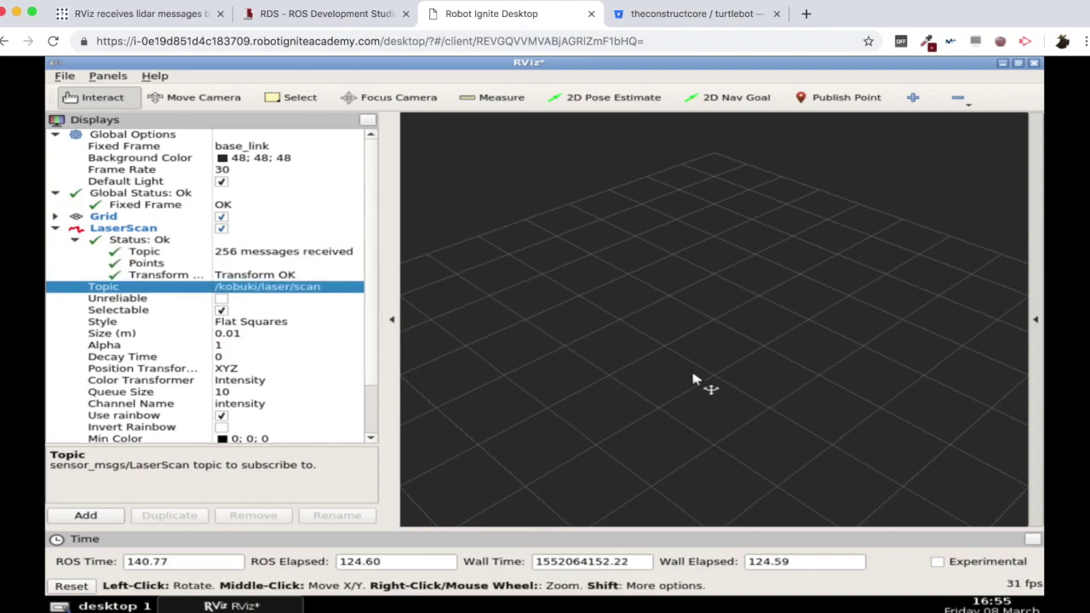
click(85, 516)
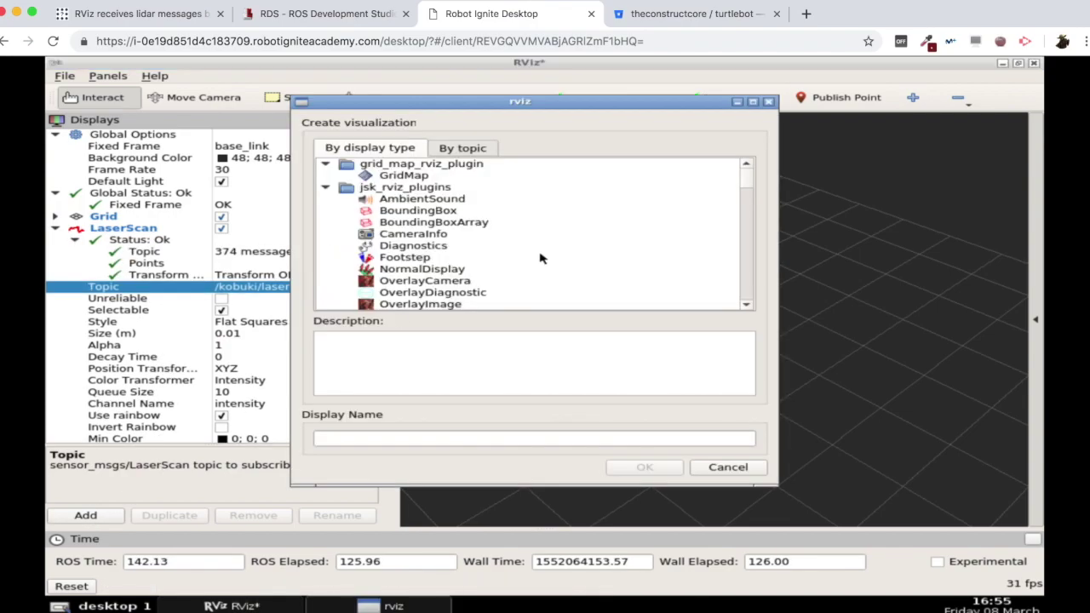
scroll(540, 258, down, 15)
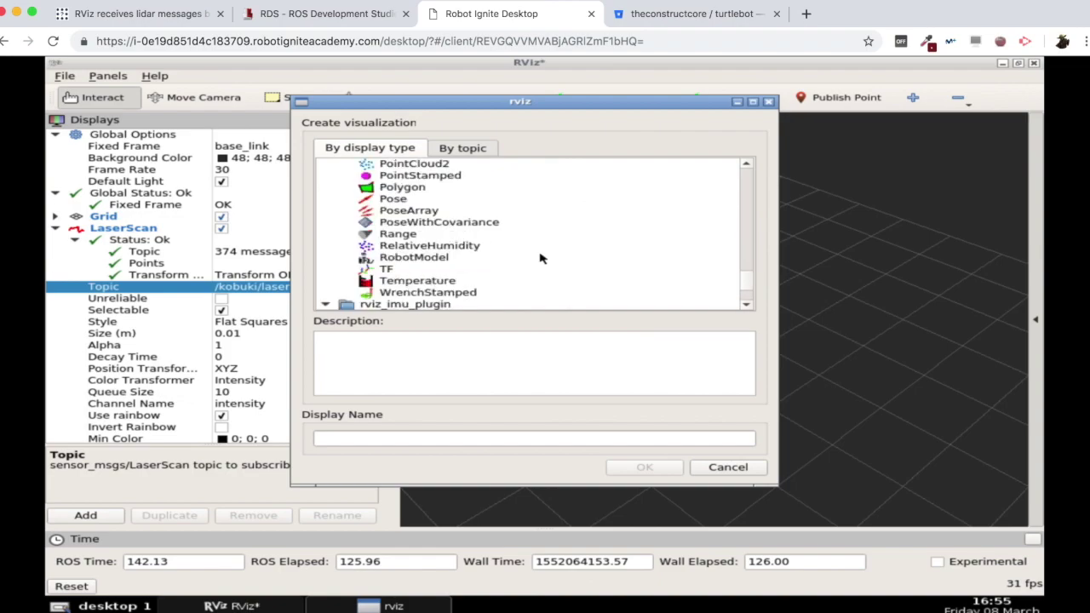
click(413, 257)
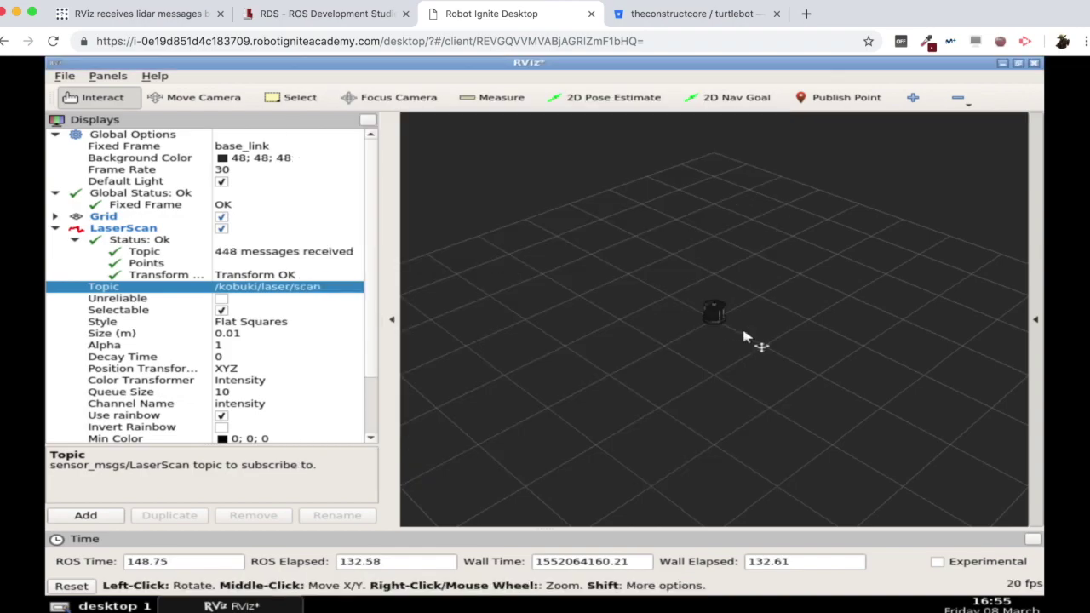
drag(743, 328, 733, 294)
click(253, 254)
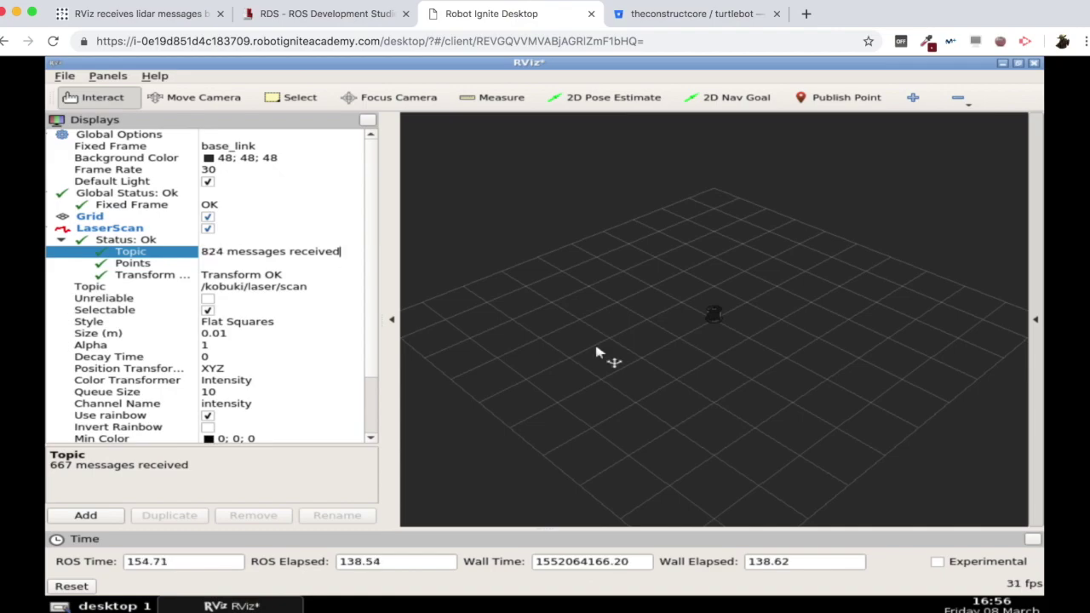
scroll(687, 387, down, 2)
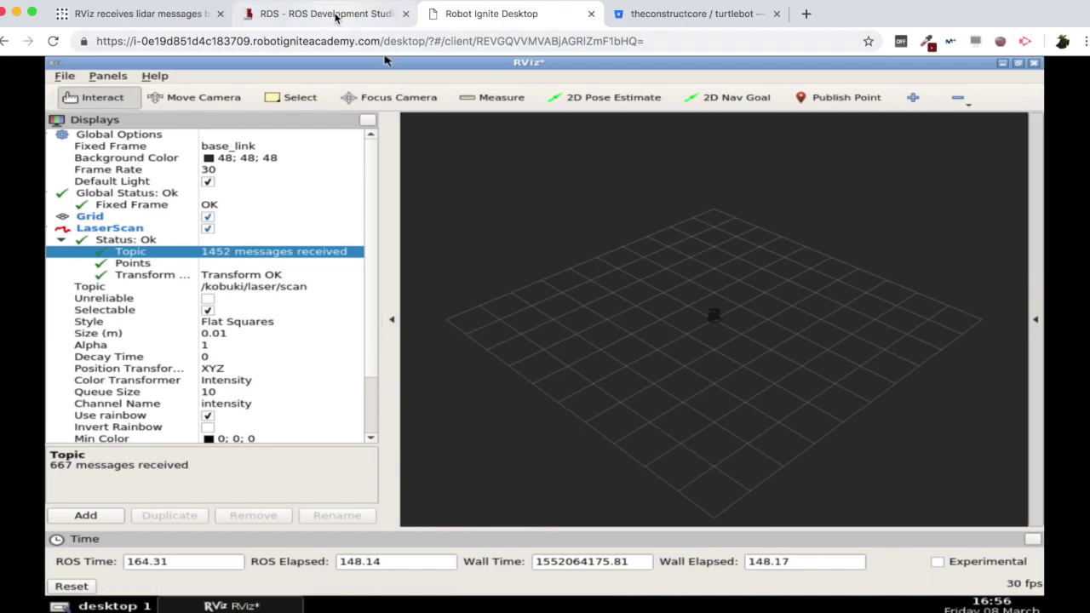
click(324, 14)
Raise the Gazebo window and zoom out to show the empty world around the Turtlebot.
click(671, 339)
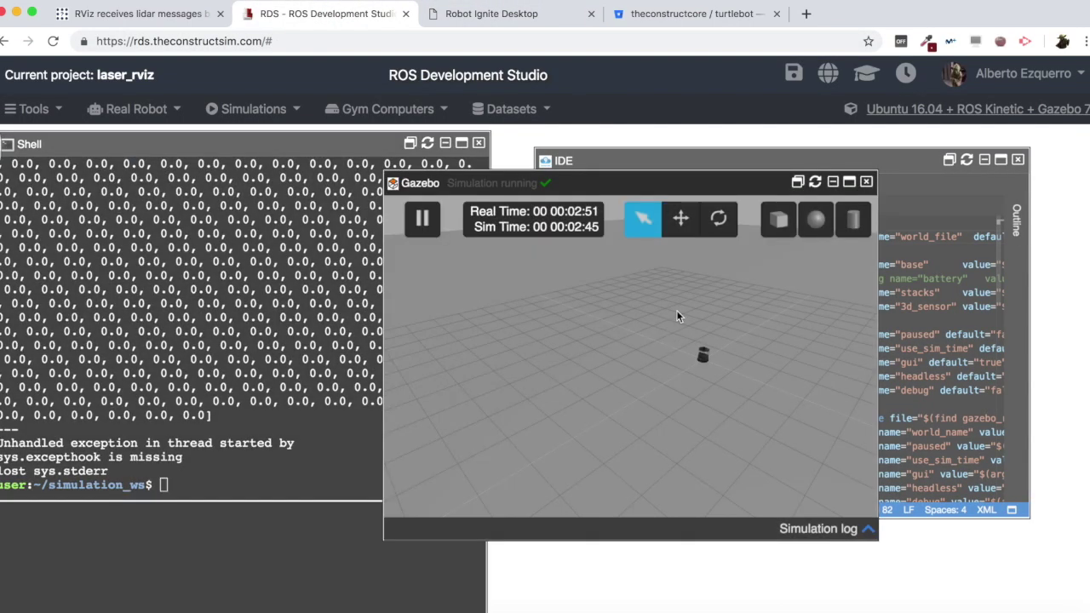
scroll(734, 397, down, 2)
drag(734, 397, 626, 436)
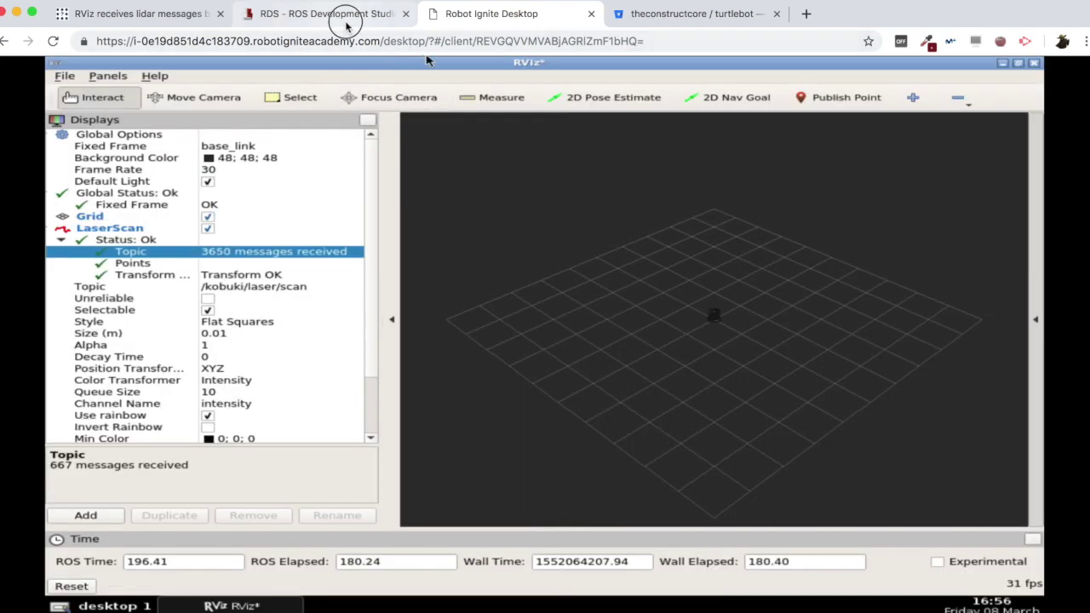
click(346, 24)
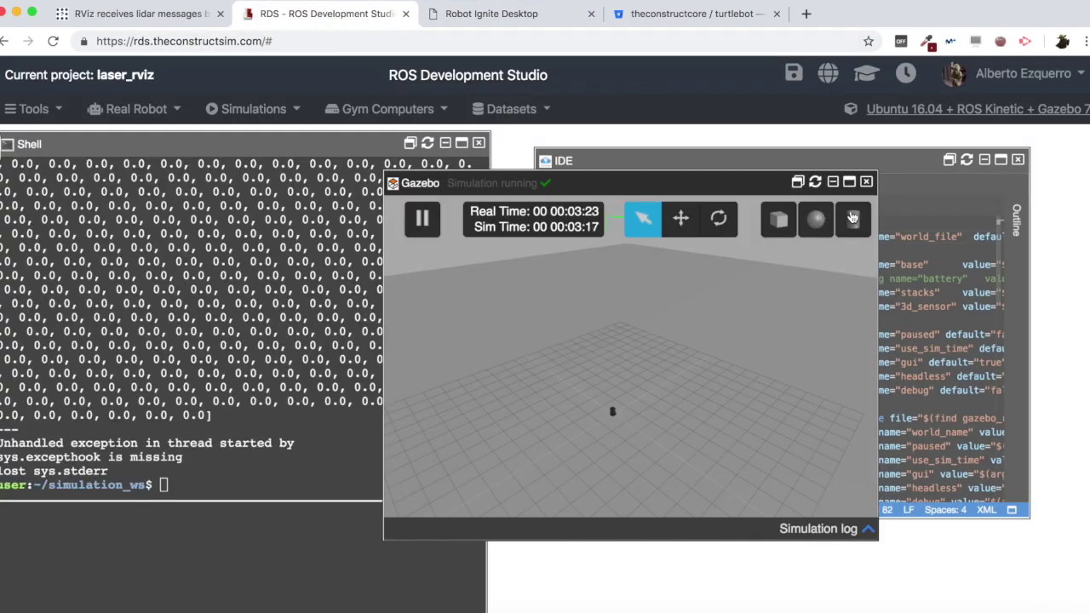
Insert a cylinder into the Gazebo world just in front of the Turtlebot.
click(852, 218)
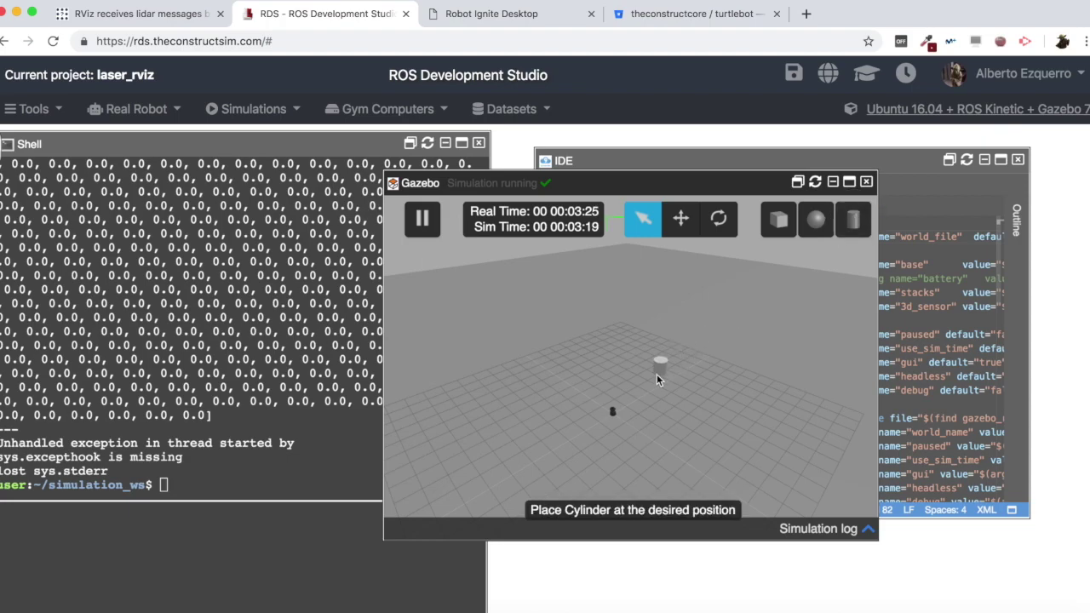
click(641, 397)
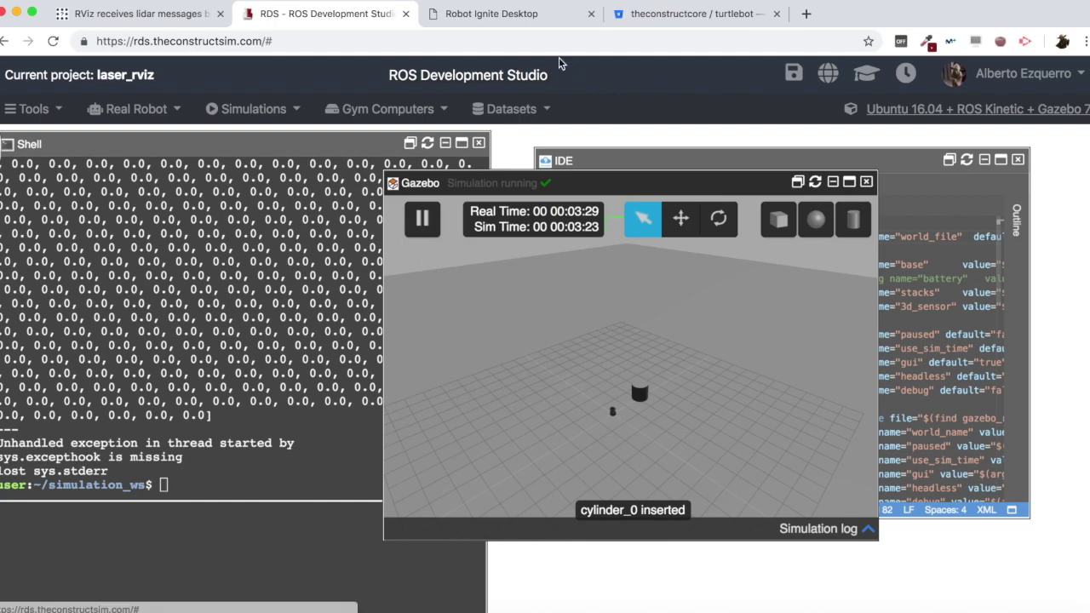
click(193, 344)
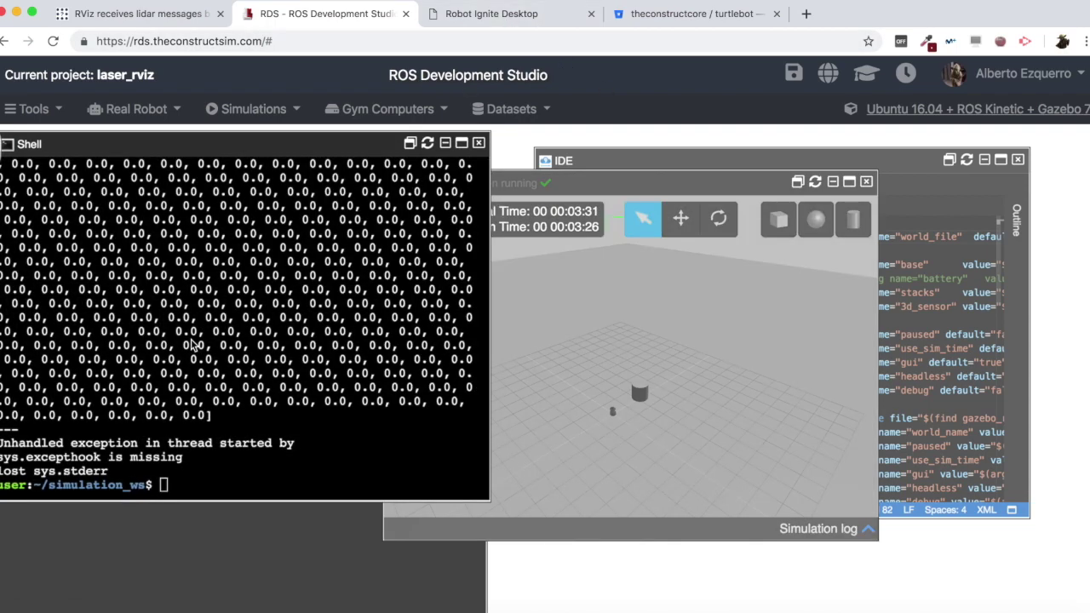
Print one /kobuki/laser/scan message and scroll up to its finite ranges near 1.8–2.2.
key(Return)
text(rostopic )
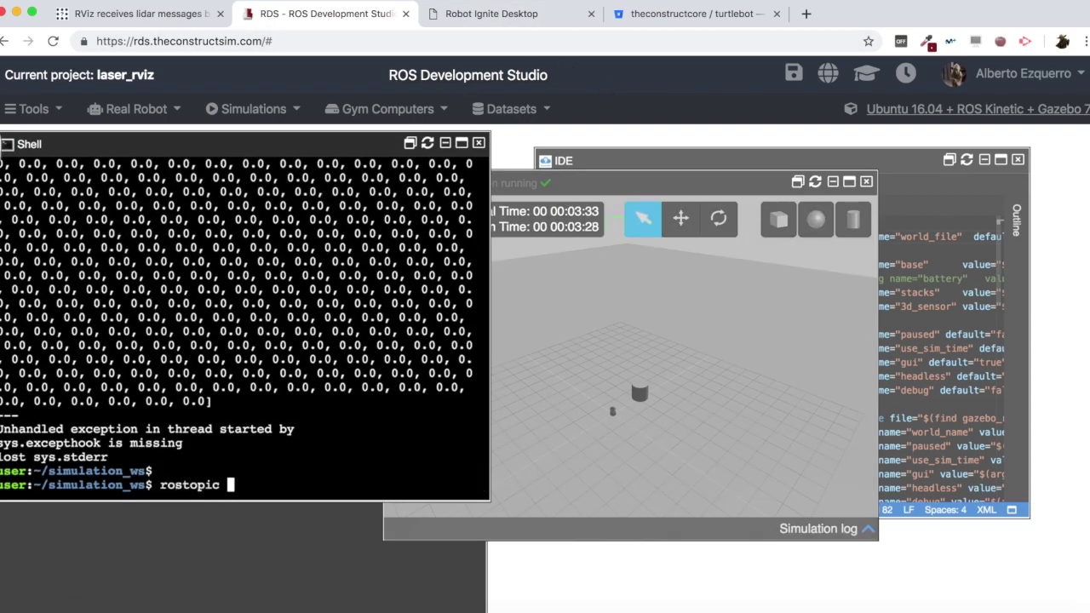
text(echo /kobuki/laser/scan )
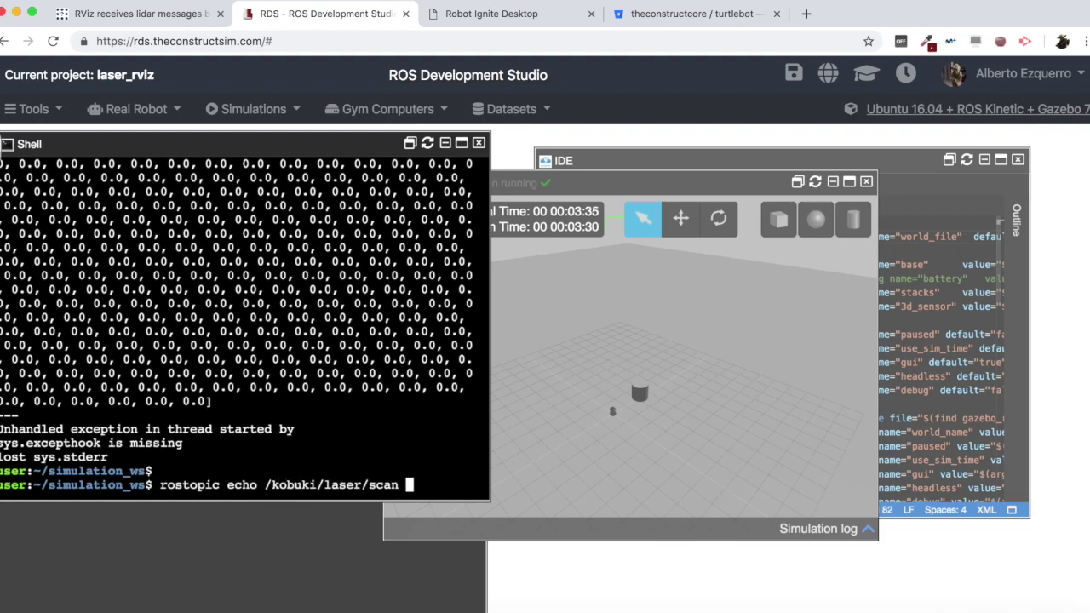
text(-n1)
key(Return)
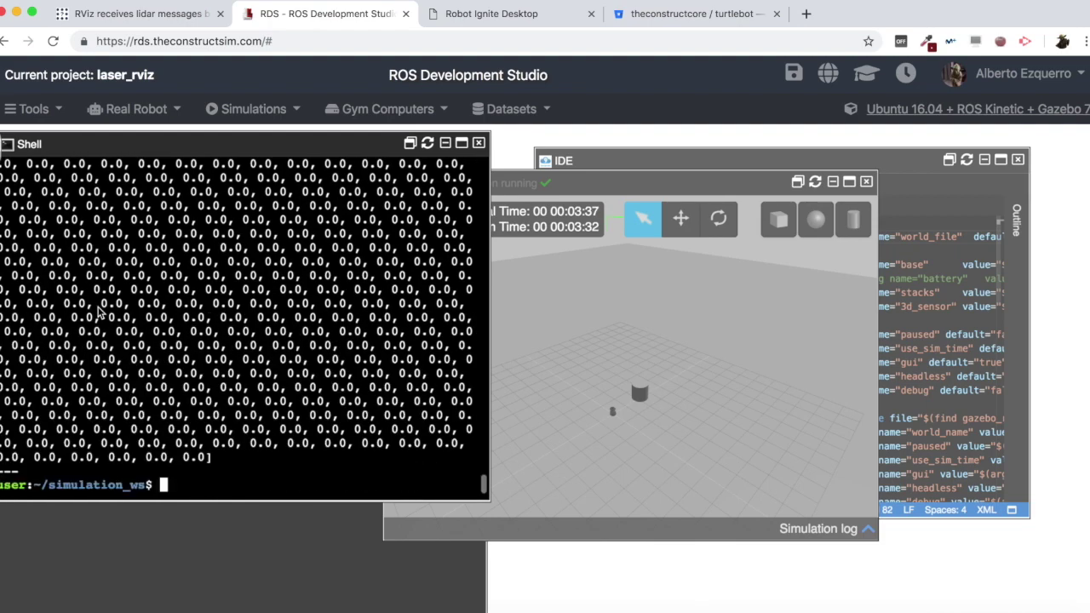
scroll(98, 313, up, 10)
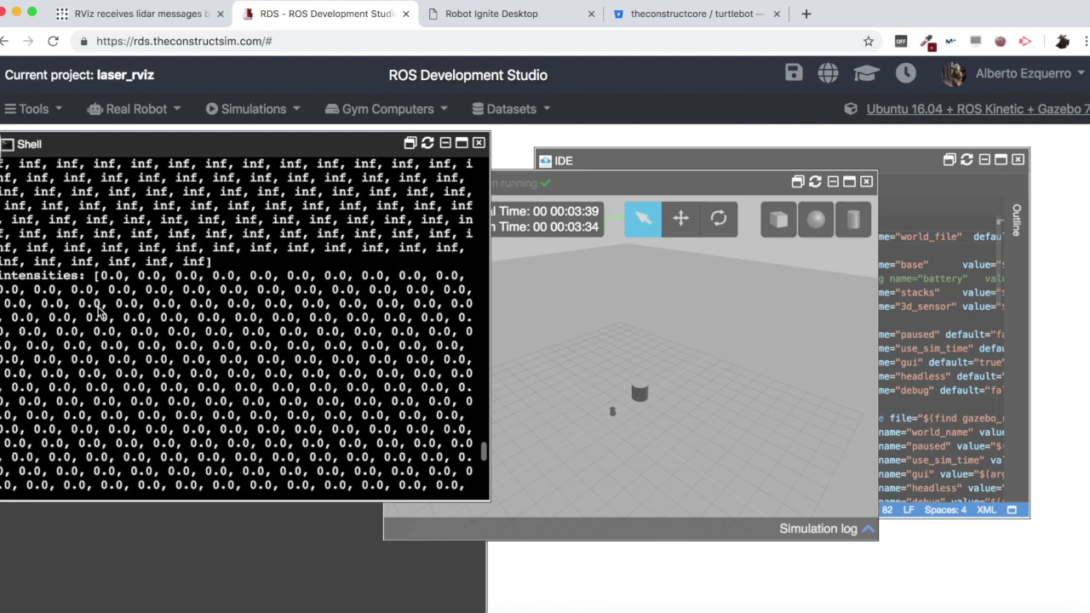
scroll(183, 298, up, 5)
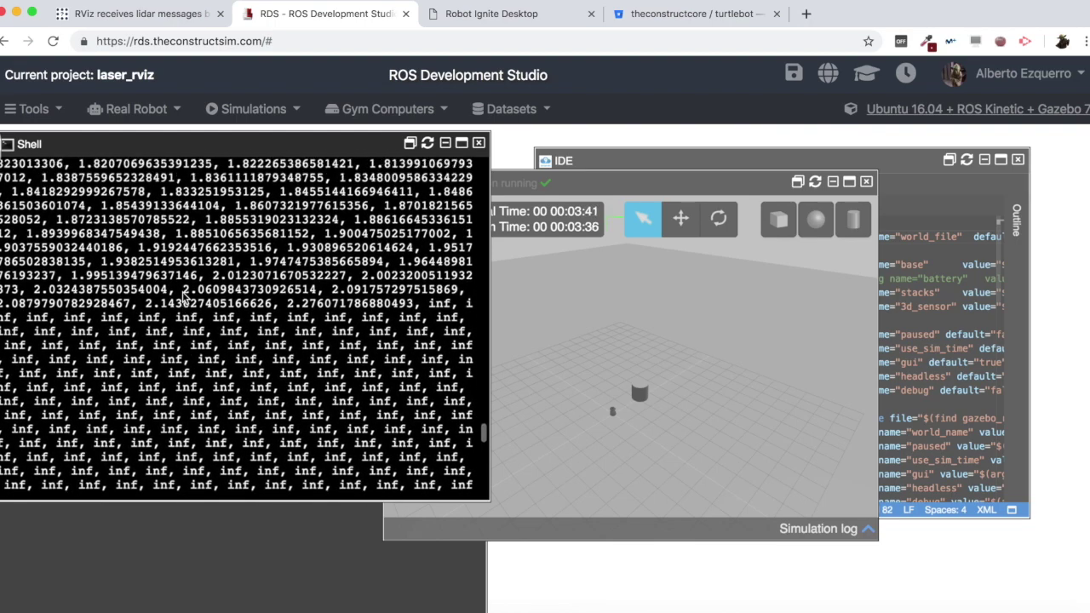
scroll(183, 294, up, 3)
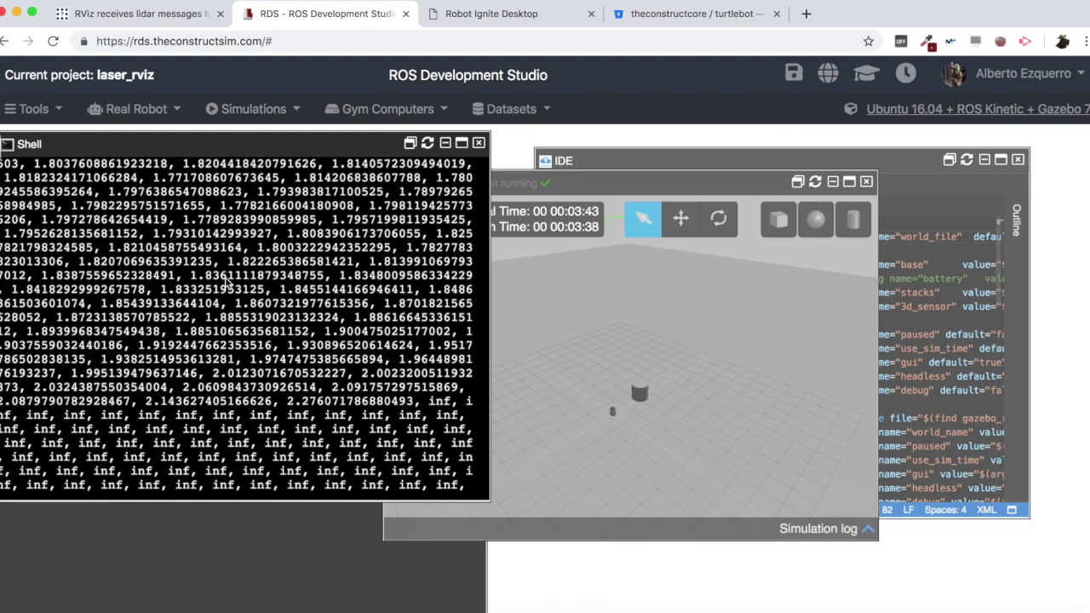
scroll(227, 282, up, 3)
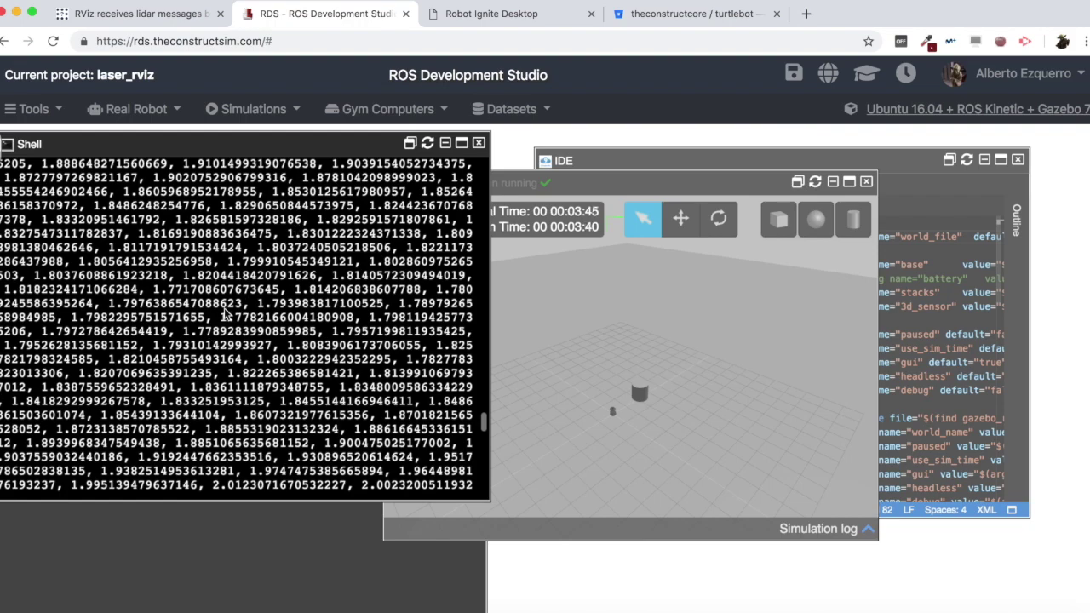
scroll(227, 314, up, 3)
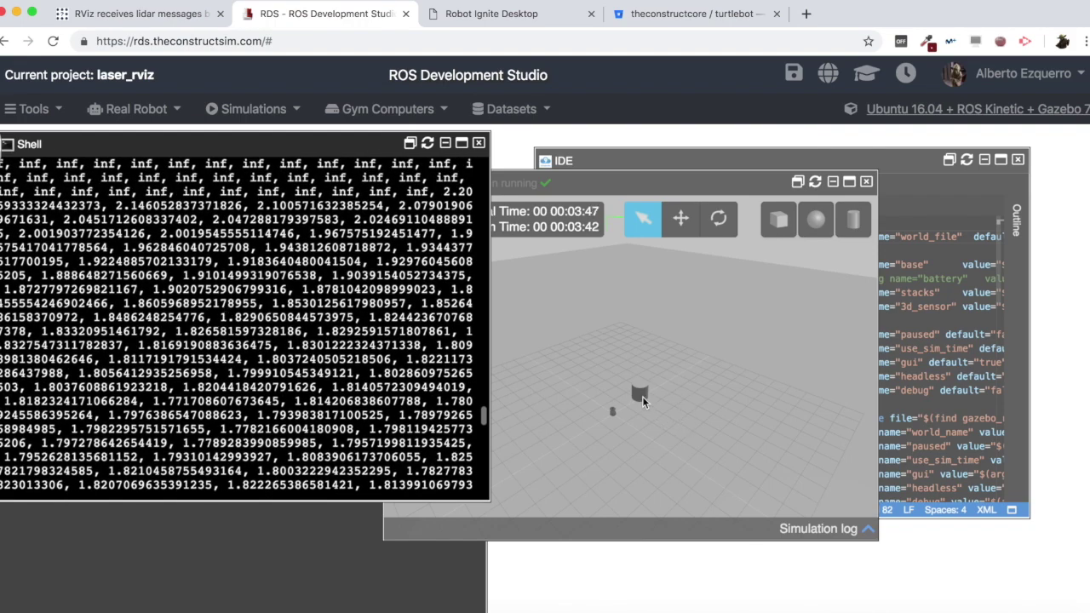
click(495, 17)
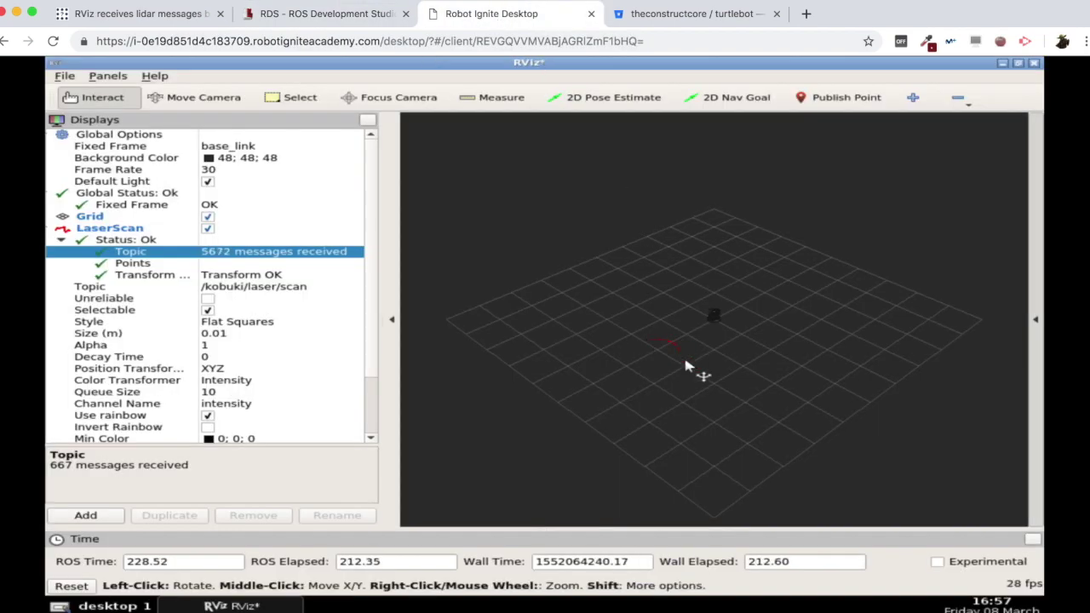
Change the RViz LaserScan Size (m) from 0.01 to 0.05.
click(228, 335)
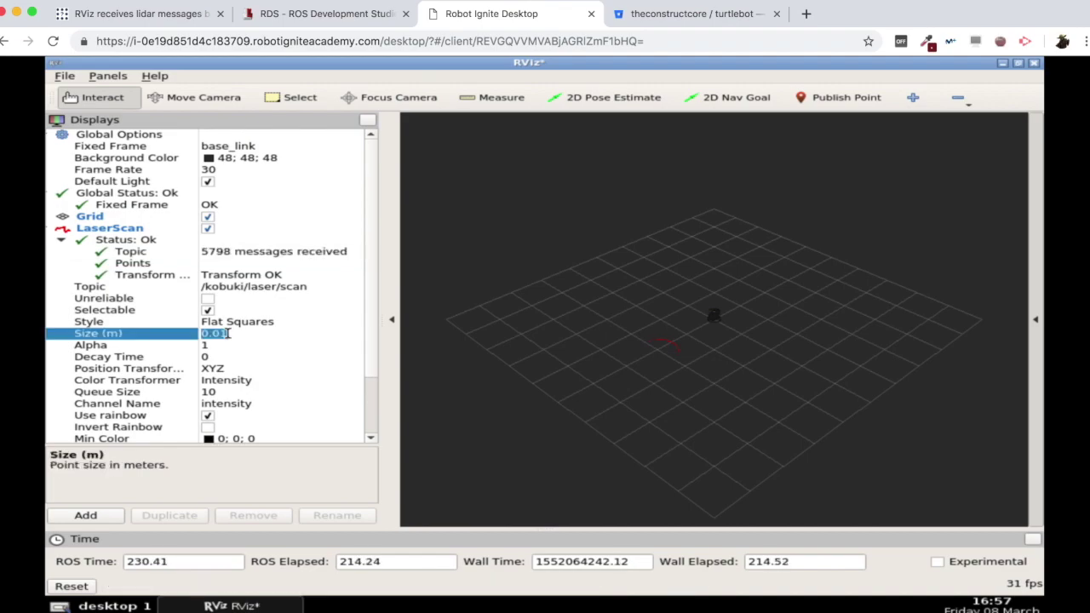
key(BackSpace)
text(5)
key(Return)
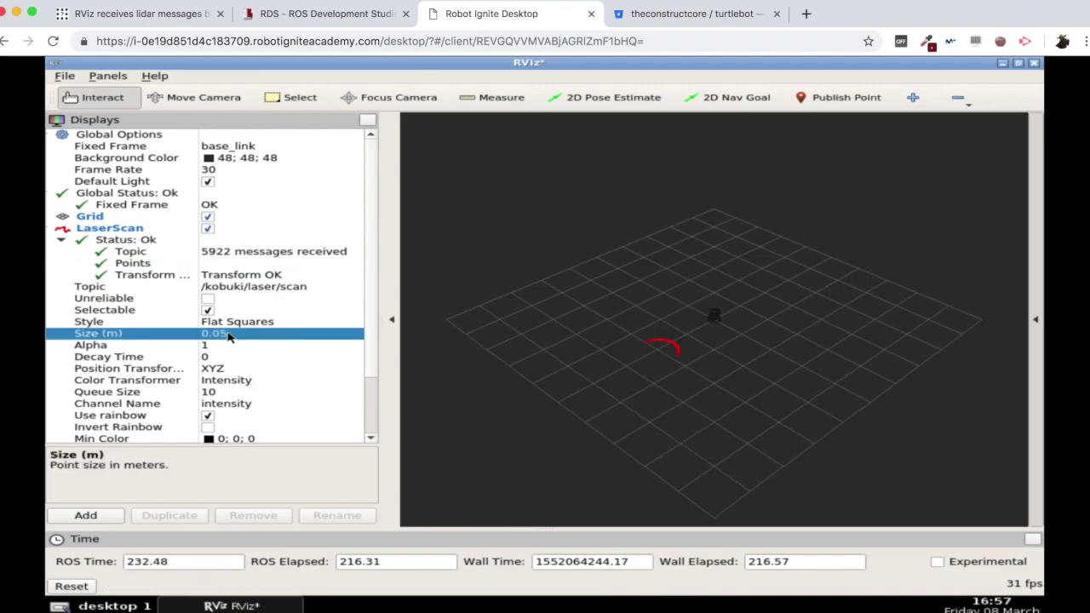
scroll(681, 358, up, 2)
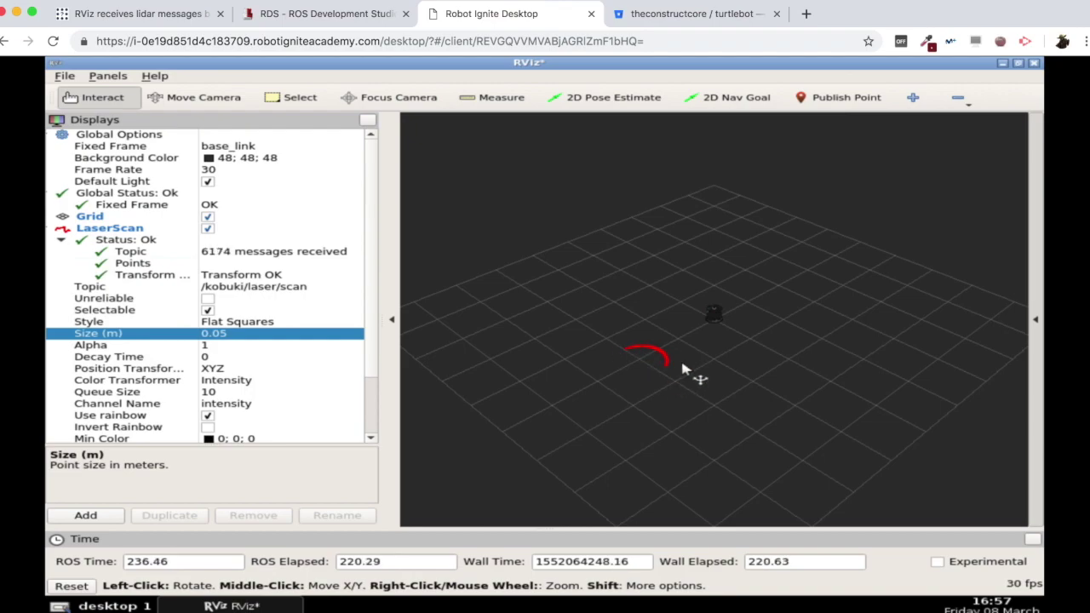
Bring the Gazebo simulation forward, then return to the ROS Answers question about the missing LaserScan.
click(311, 14)
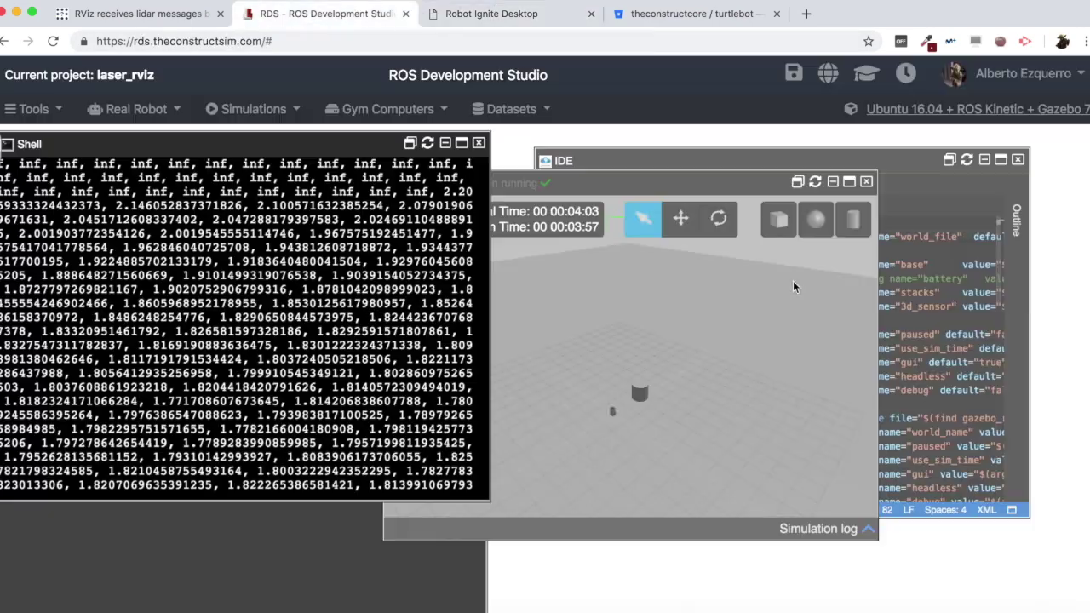
click(694, 366)
scroll(627, 408, up, 3)
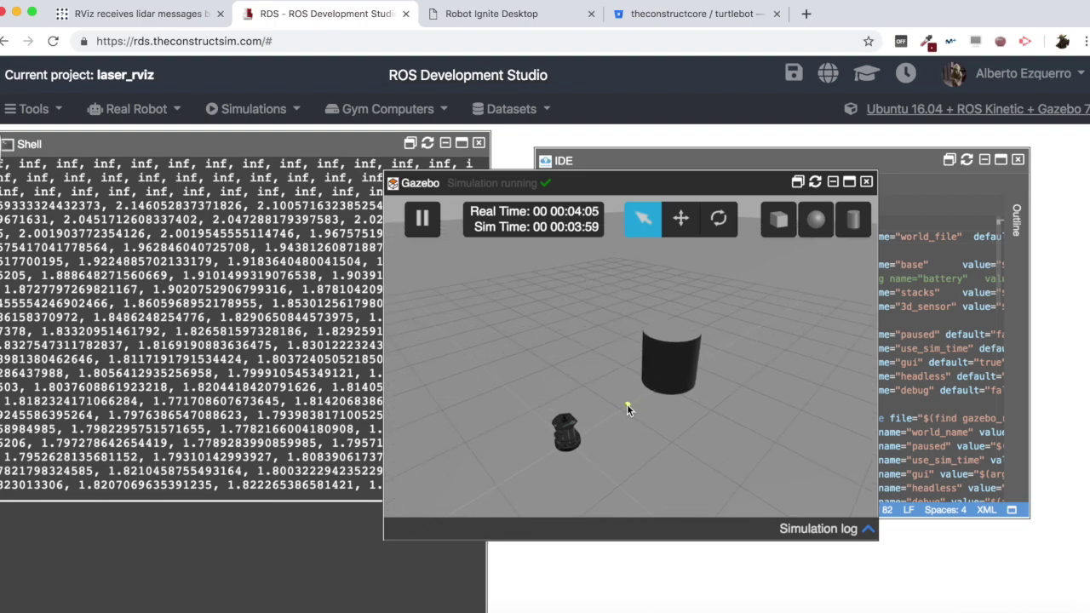
click(173, 15)
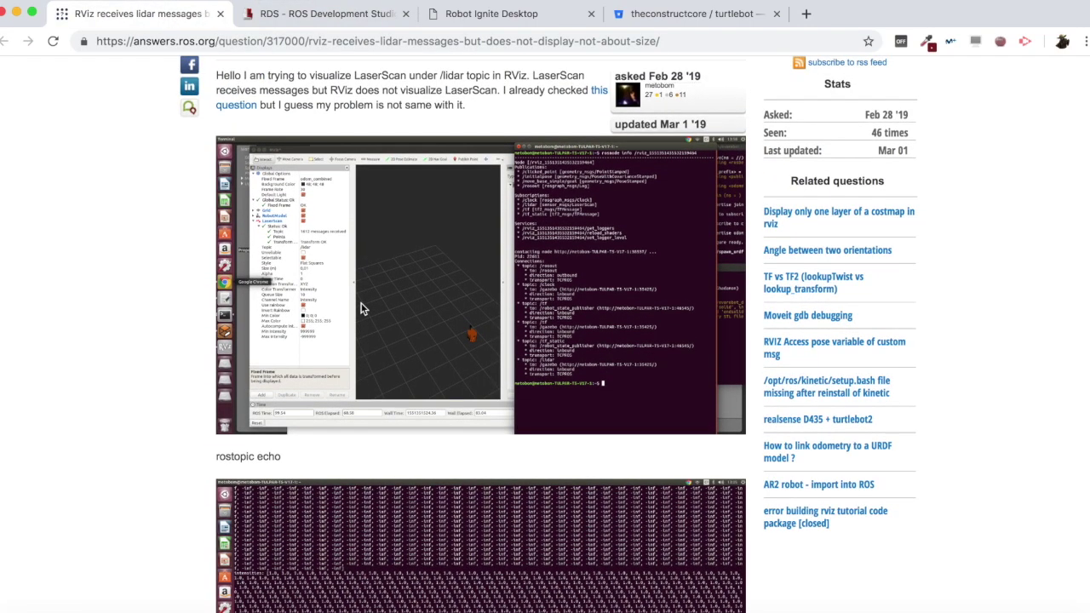
scroll(362, 309, down, 2)
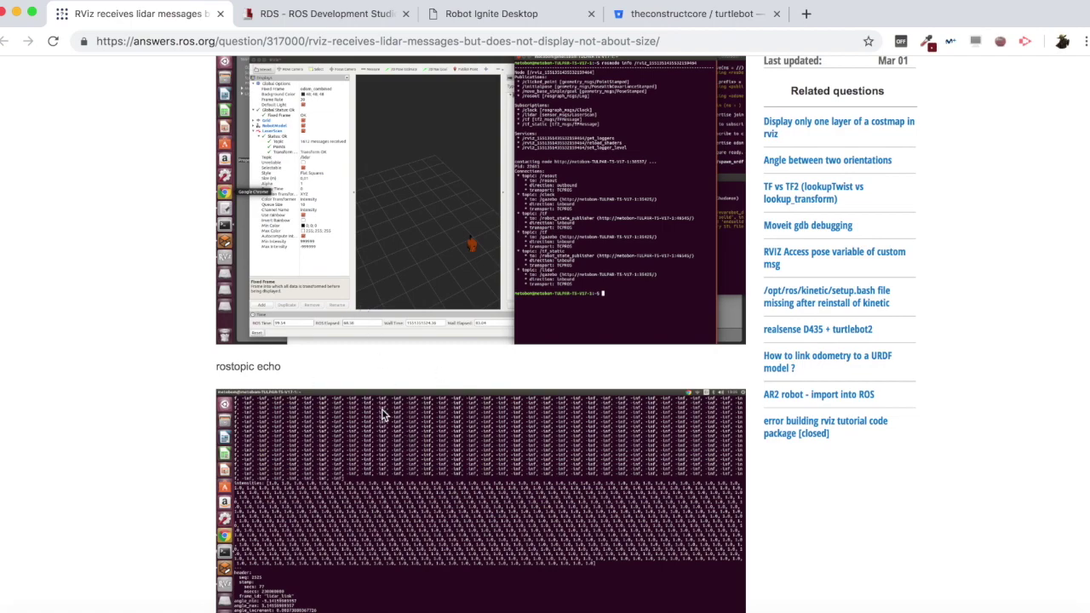
scroll(350, 450, up, 2)
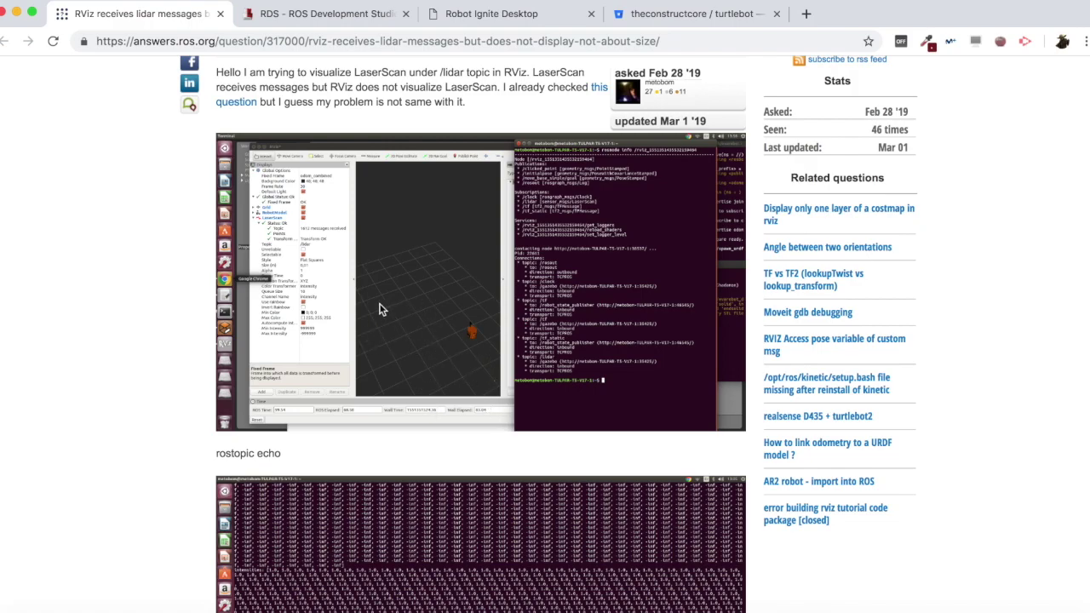
click(330, 19)
Raise the Shell window in front of Gazebo to see the printed scan ranges.
click(194, 325)
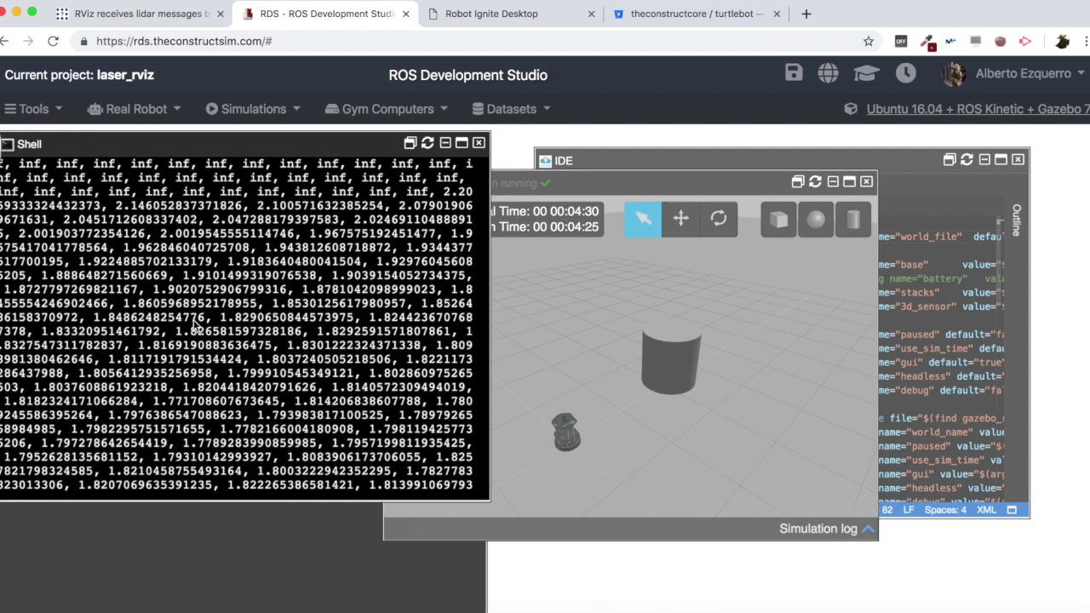